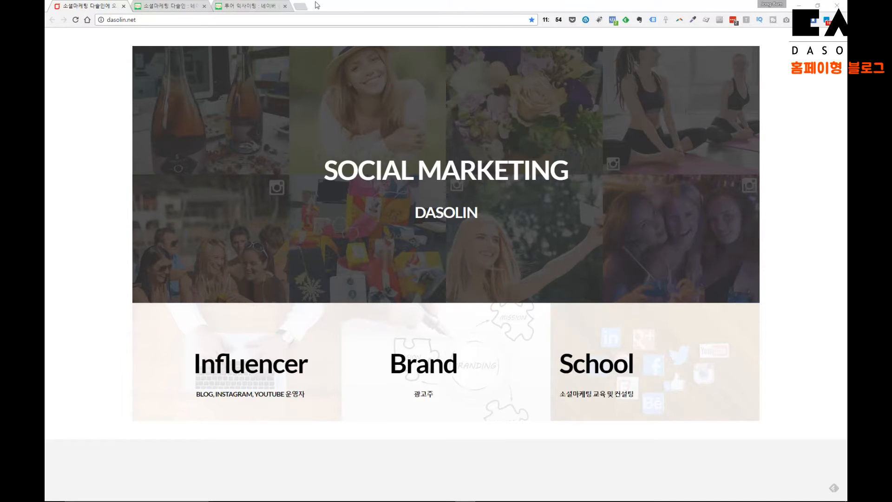
- Explore the Tour Exciting example blog by opening its Vietnam category and Instagram link, and close the Instagram page
{"action": "left_click", "coordinate": [176, 5]}
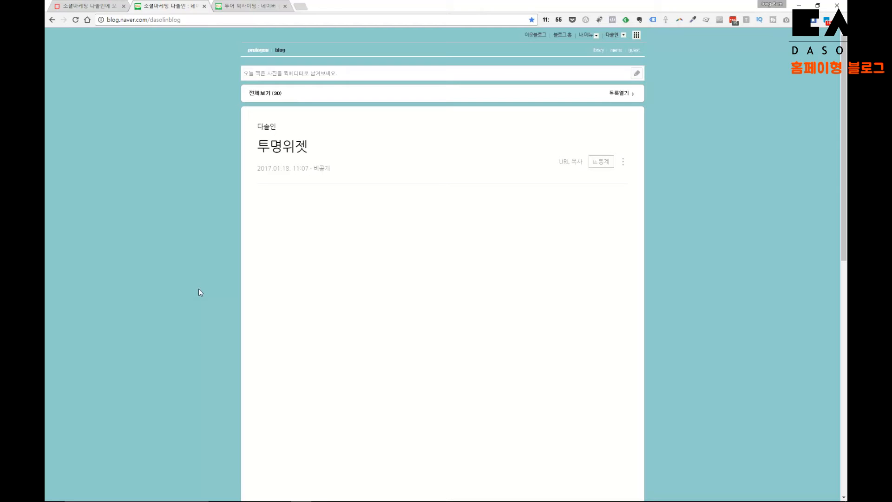
{"action": "left_click", "coordinate": [233, 7]}
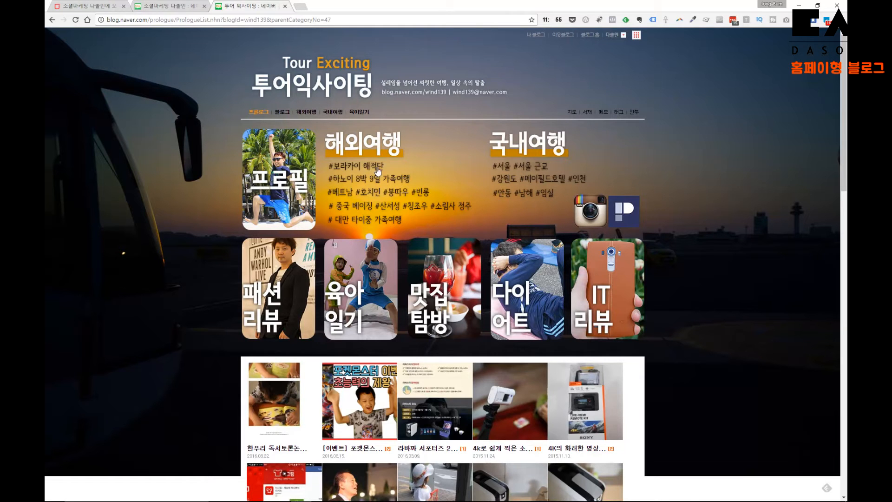
{"action": "left_click", "coordinate": [341, 197]}
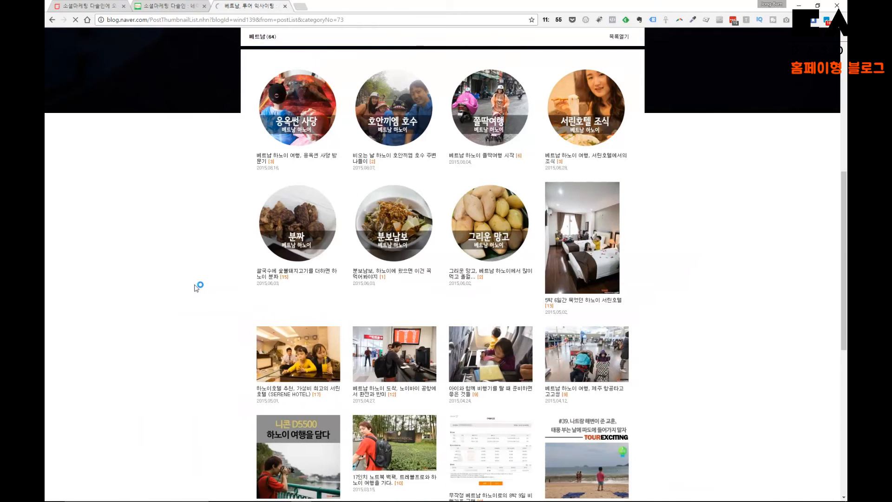
{"action": "scroll", "coordinate": [194, 285], "scroll_direction": "up", "scroll_amount": 8}
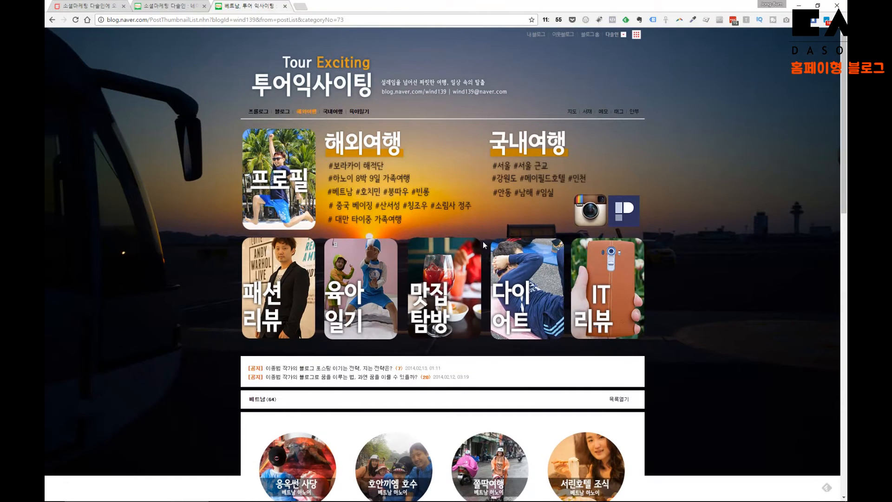
{"action": "left_click", "coordinate": [581, 212]}
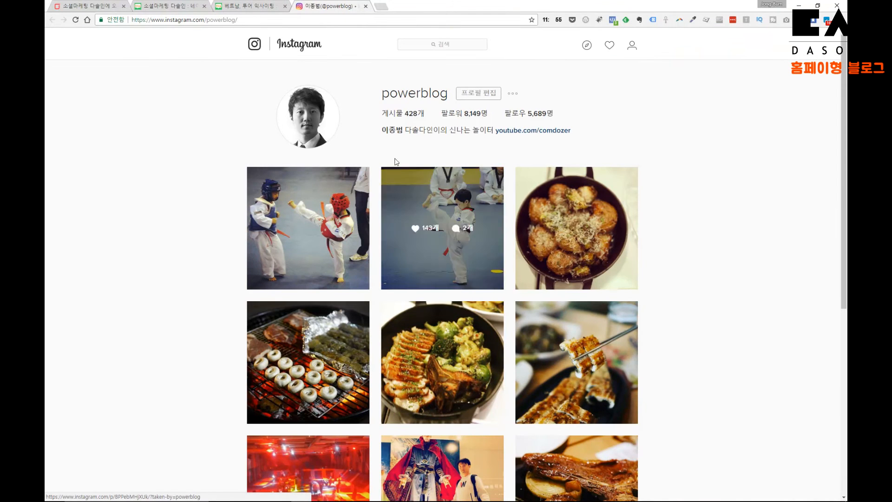
{"action": "left_click", "coordinate": [365, 6]}
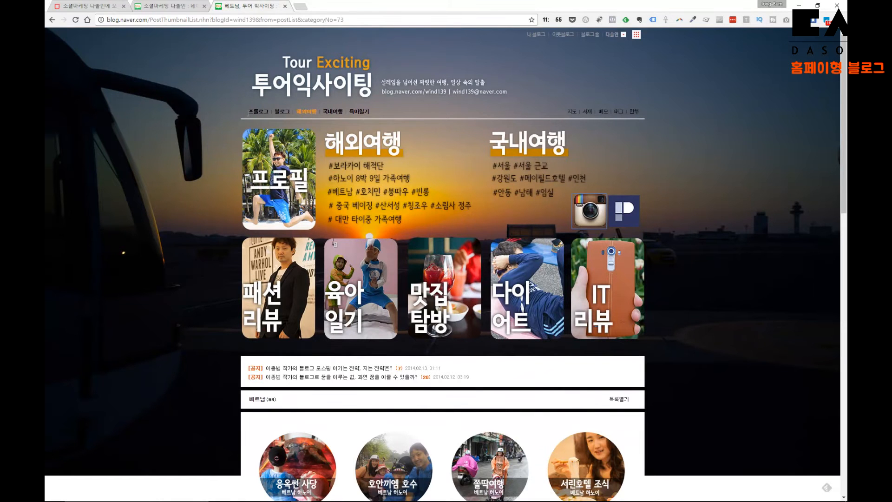
- Compare the DASOLIN website's front page with the DASOLIN Naver blog, ending on the blog
{"action": "left_click", "coordinate": [166, 5]}
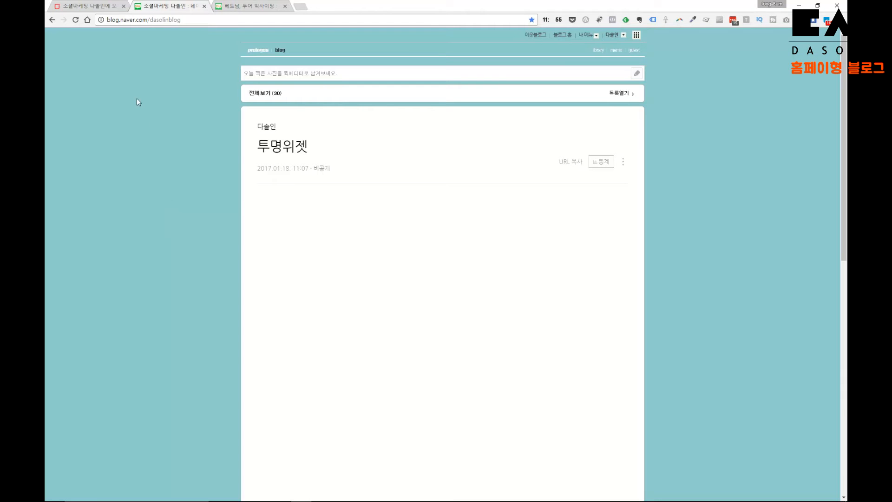
{"action": "left_click", "coordinate": [88, 6]}
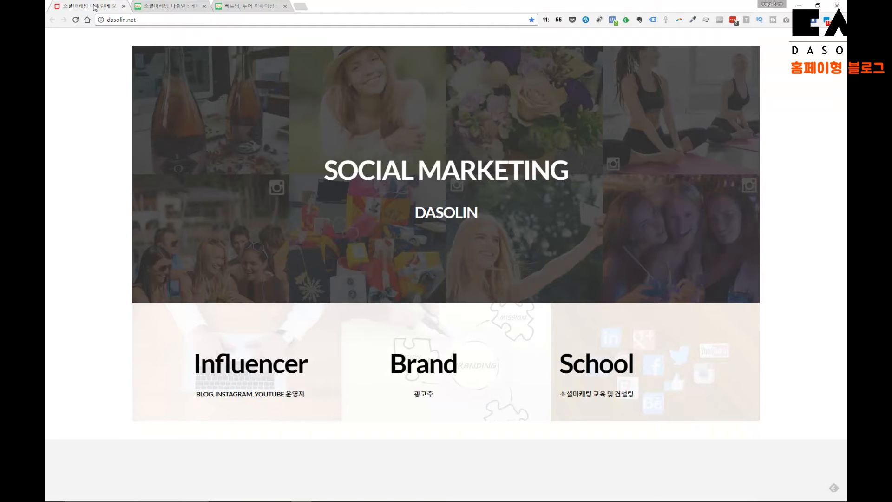
{"action": "left_click", "coordinate": [164, 2]}
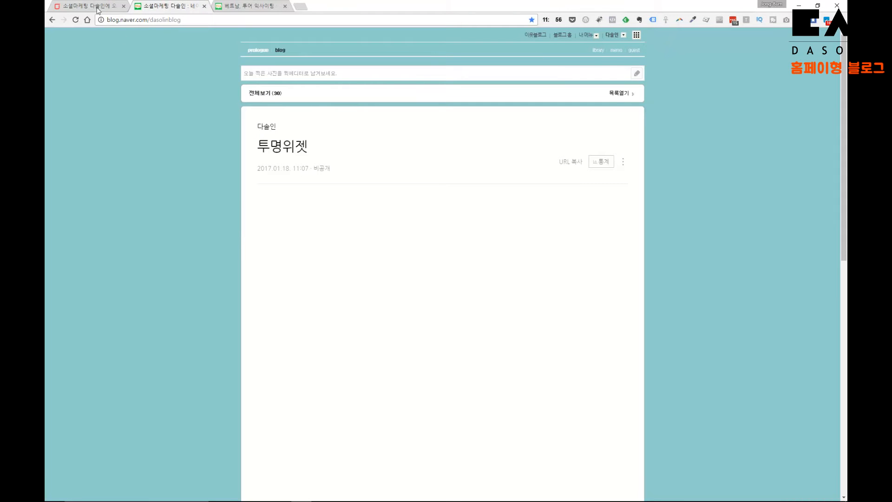
{"action": "left_click", "coordinate": [90, 5]}
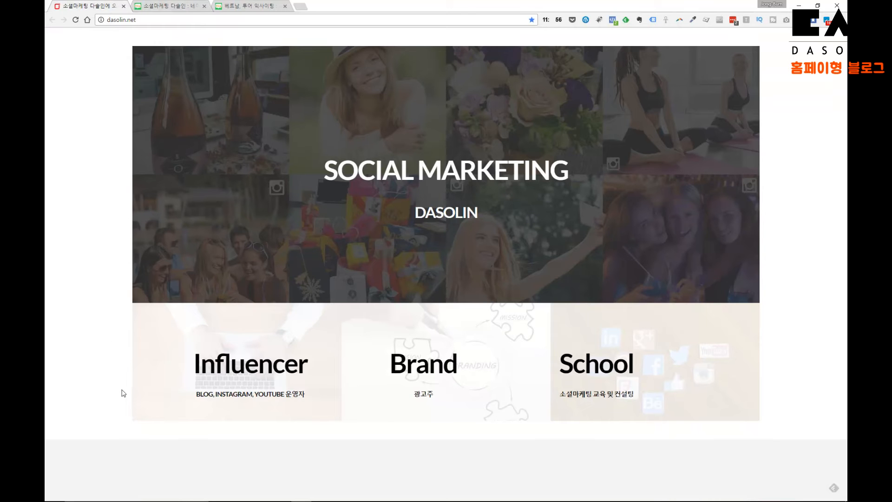
{"action": "left_click", "coordinate": [141, 7]}
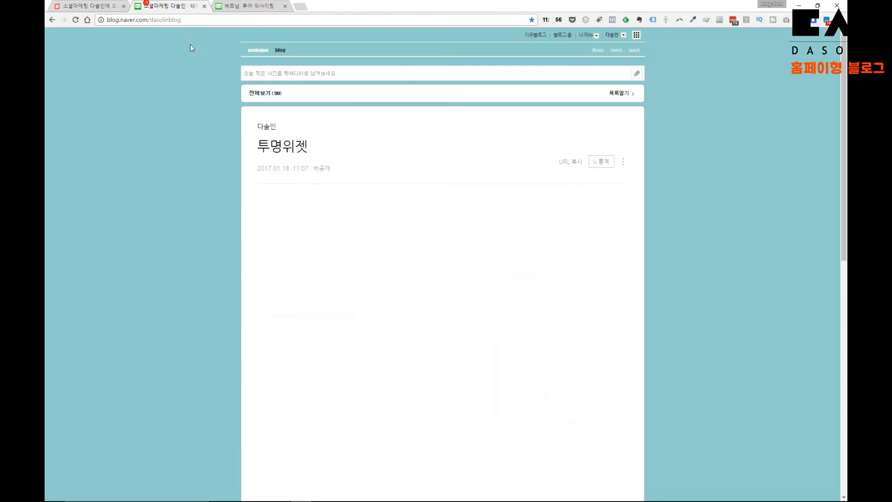
{"action": "left_click", "coordinate": [89, 6]}
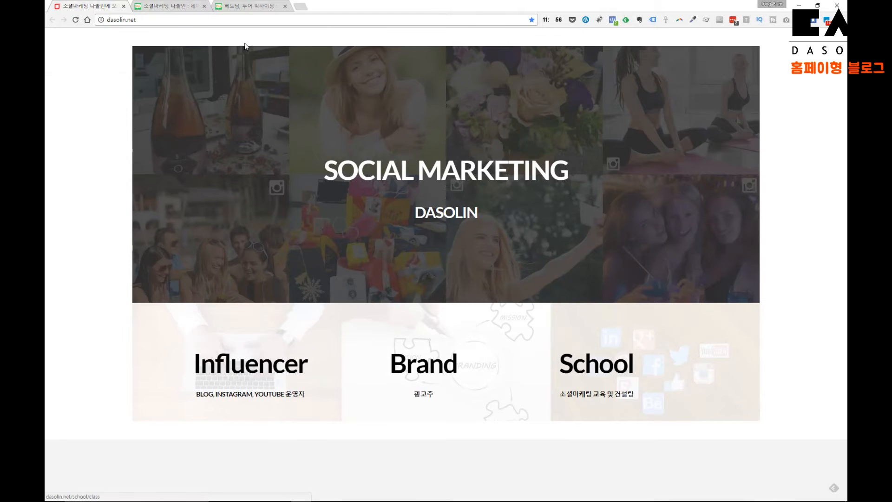
{"action": "left_click", "coordinate": [164, 5]}
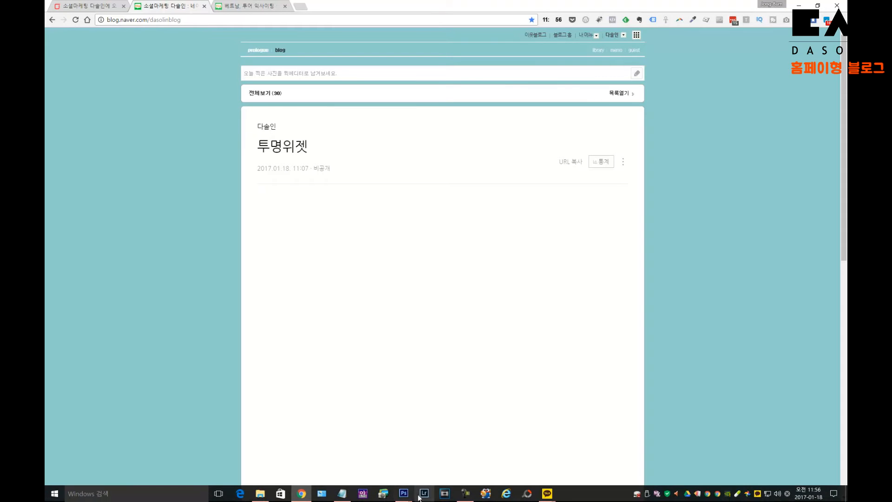
- Switch to Photoshop, create a transparent 170 x 600 pixel document at 96 pixels/inch, and close it
{"action": "mouse_move", "coordinate": [403, 494]}
{"action": "left_click", "coordinate": [389, 472]}
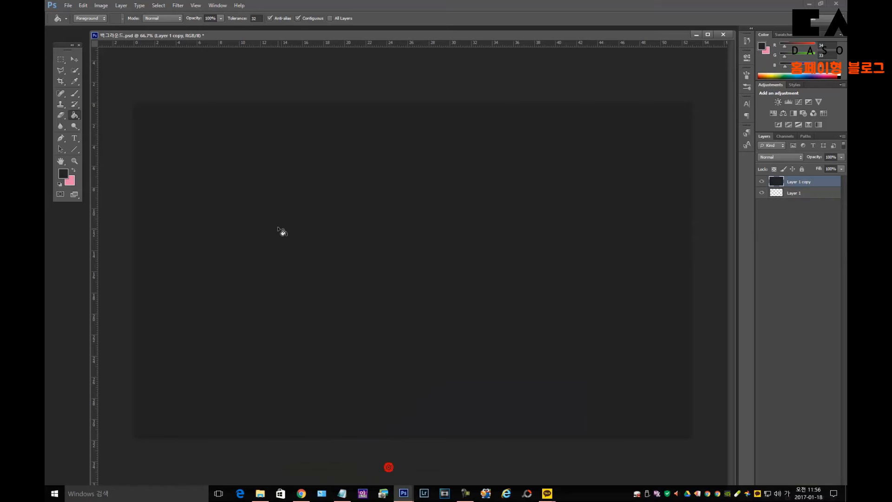
{"action": "left_click", "coordinate": [69, 6]}
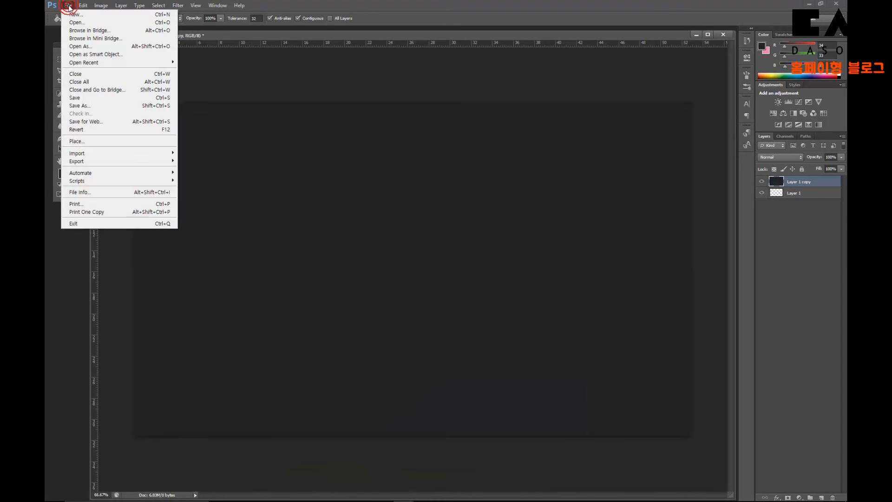
{"action": "left_click", "coordinate": [75, 13]}
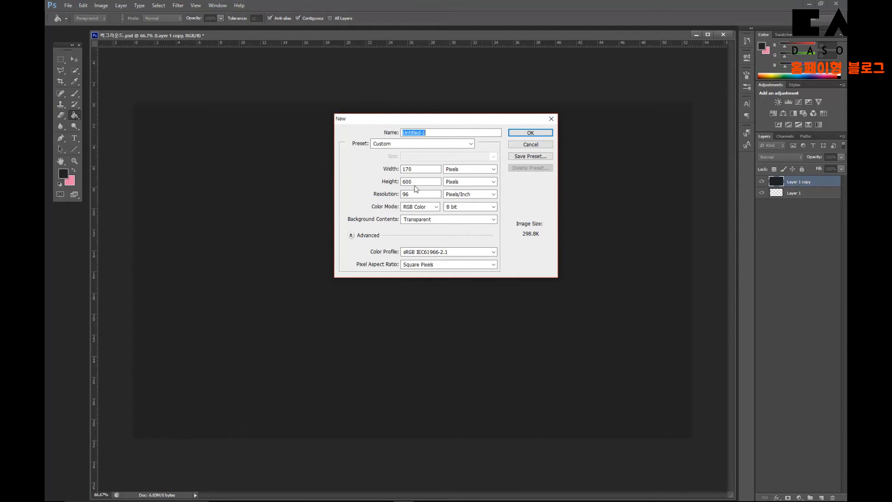
{"action": "left_click", "coordinate": [525, 134]}
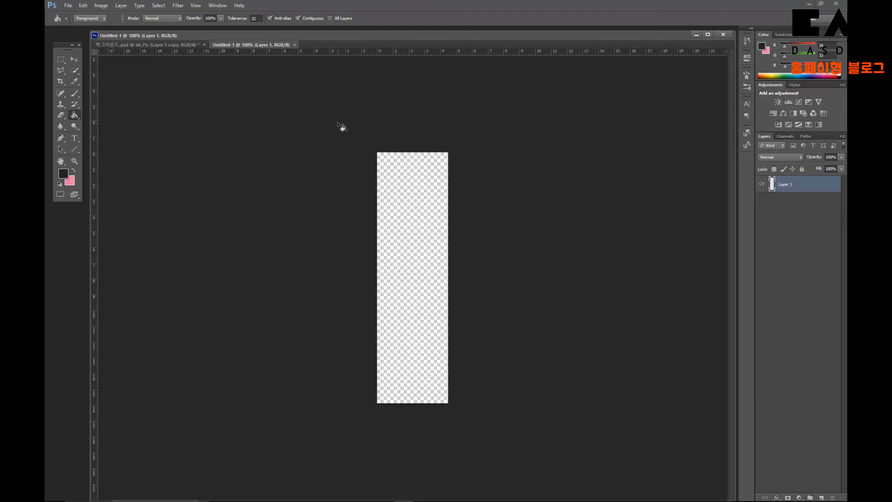
{"action": "left_click", "coordinate": [293, 45]}
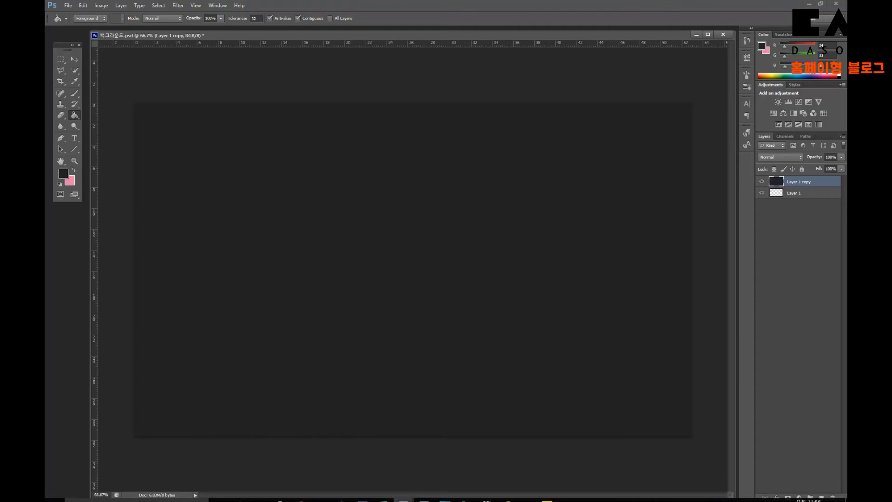
- Check the 투명위젯 image in the 다솔인블로그 folder in File Explorer and return to the blog in Chrome
{"action": "left_click", "coordinate": [263, 497]}
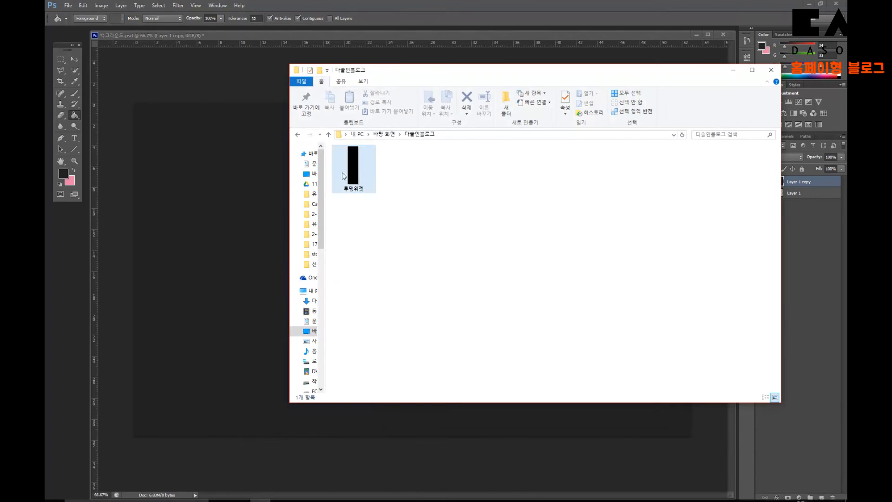
{"action": "left_click", "coordinate": [229, 159]}
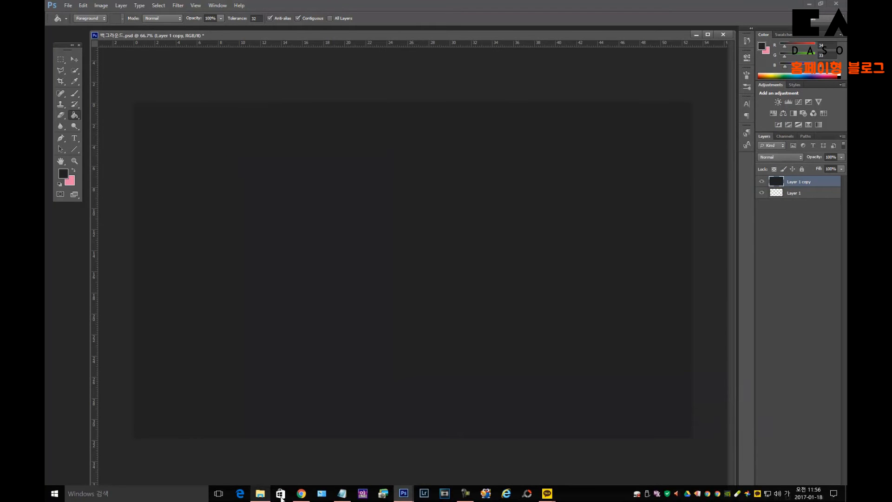
{"action": "left_click", "coordinate": [302, 494]}
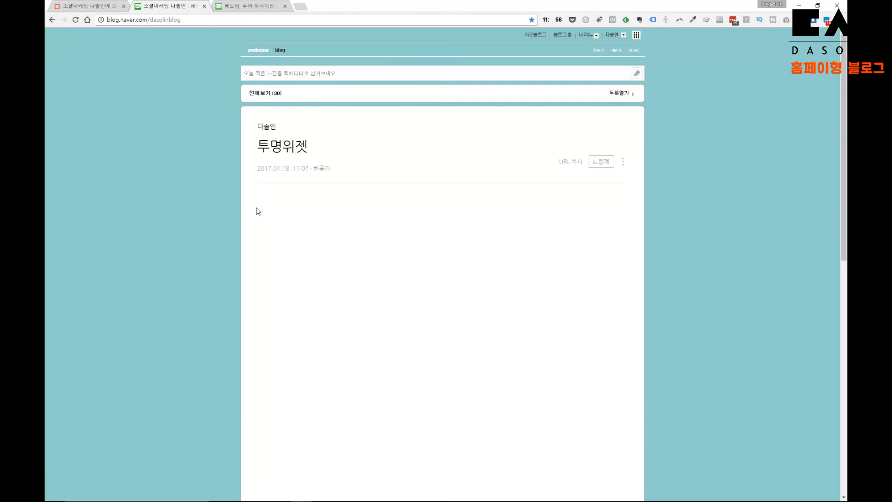
- Copy the image address of the transparent image in the 투명위젯 blog post
{"action": "scroll", "coordinate": [255, 209], "scroll_direction": "down", "scroll_amount": 3}
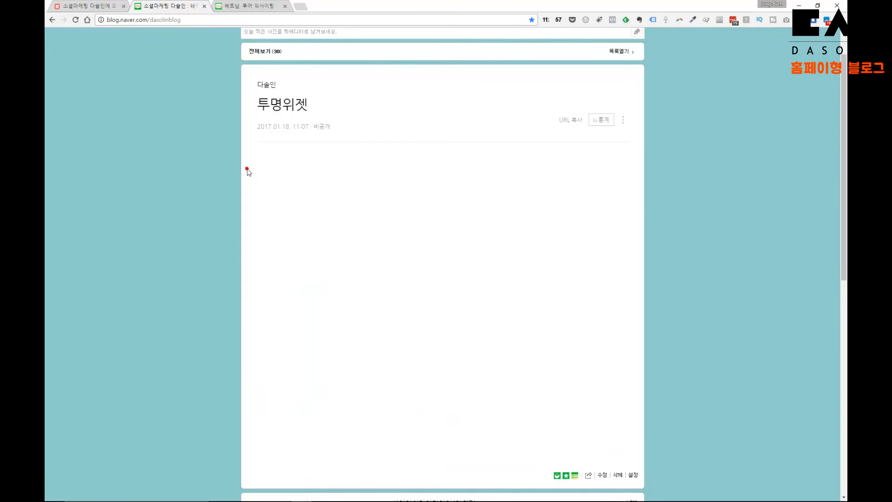
{"action": "right_click", "coordinate": [302, 228]}
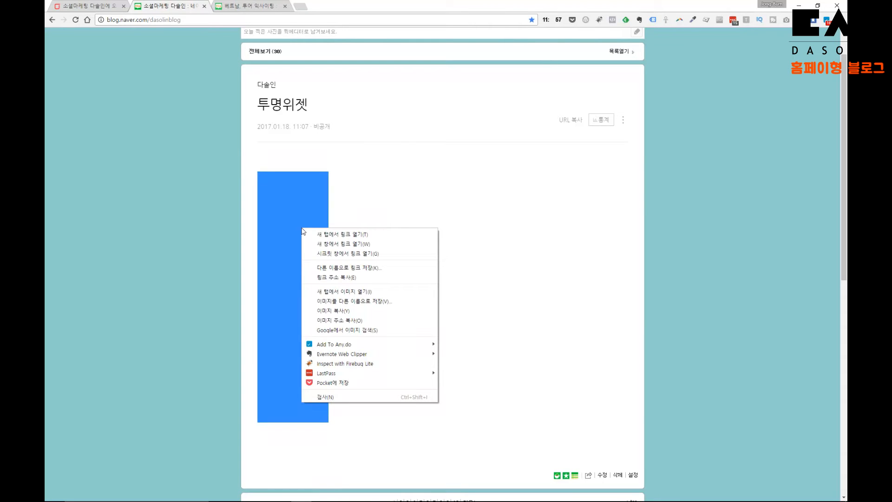
{"action": "left_click", "coordinate": [328, 322]}
- Switch to Notepad, select the whole image address kept there, and return to the blog post
{"action": "mouse_move", "coordinate": [418, 499]}
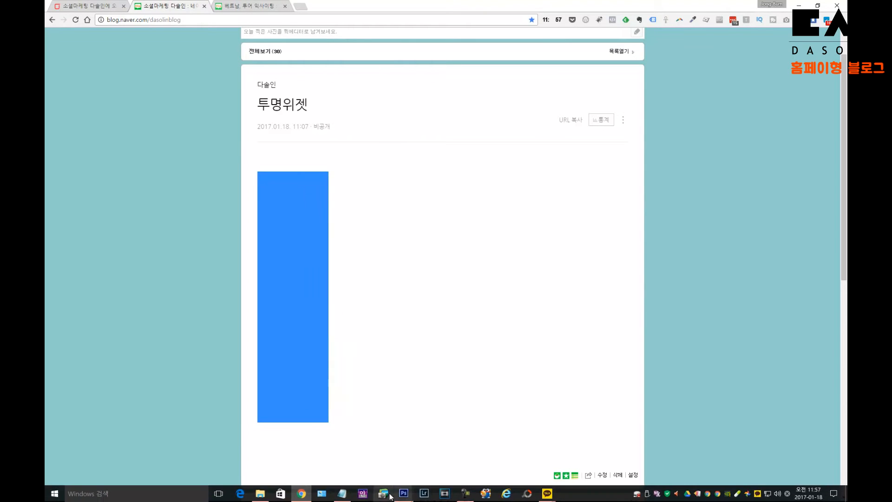
{"action": "left_click", "coordinate": [343, 495]}
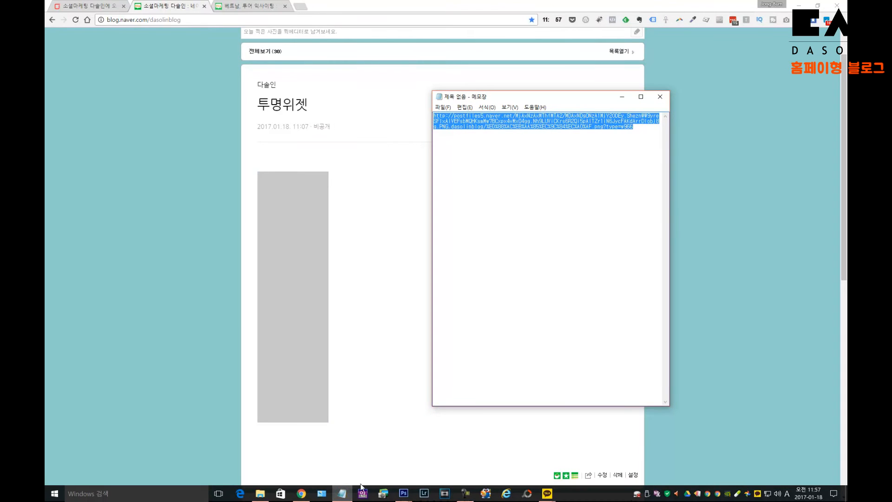
{"action": "left_click", "coordinate": [539, 223]}
{"action": "key", "text": "ctrl+a"}
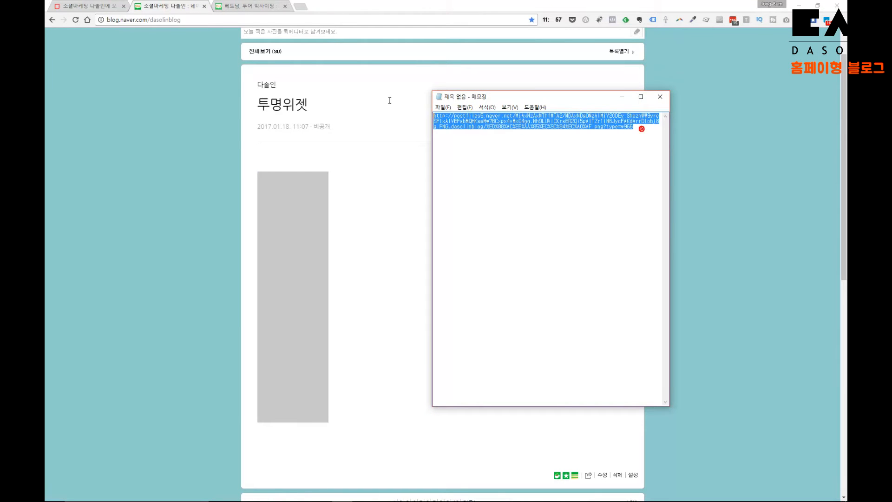
{"action": "left_click", "coordinate": [218, 146]}
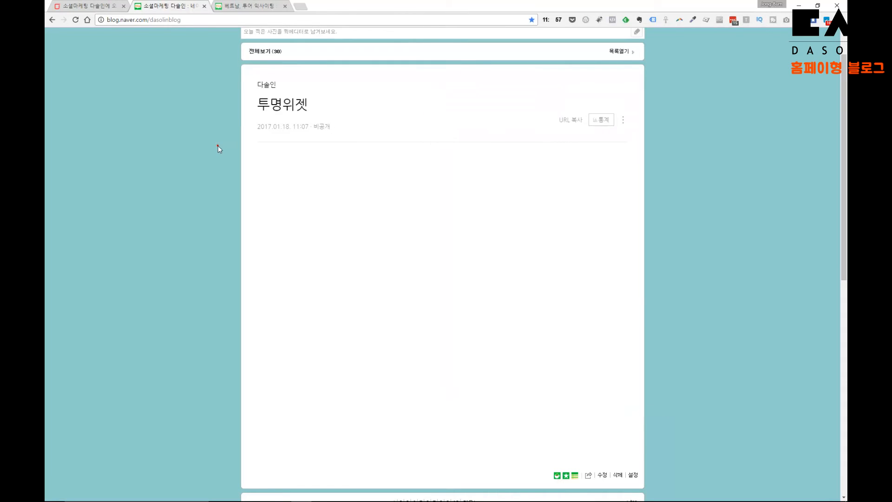
- Open the blog's layout and widget settings (레이아웃·위젯 설정) from its management page
{"action": "scroll", "coordinate": [218, 146], "scroll_direction": "down", "scroll_amount": 8}
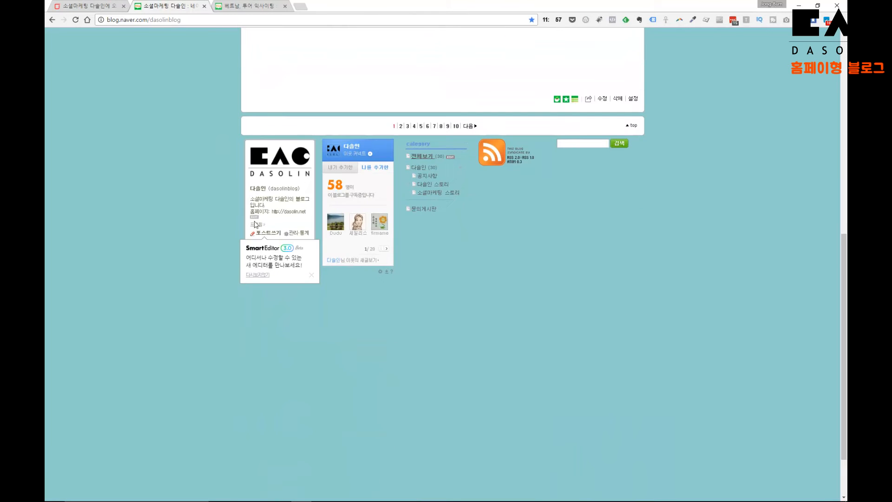
{"action": "left_click", "coordinate": [292, 234]}
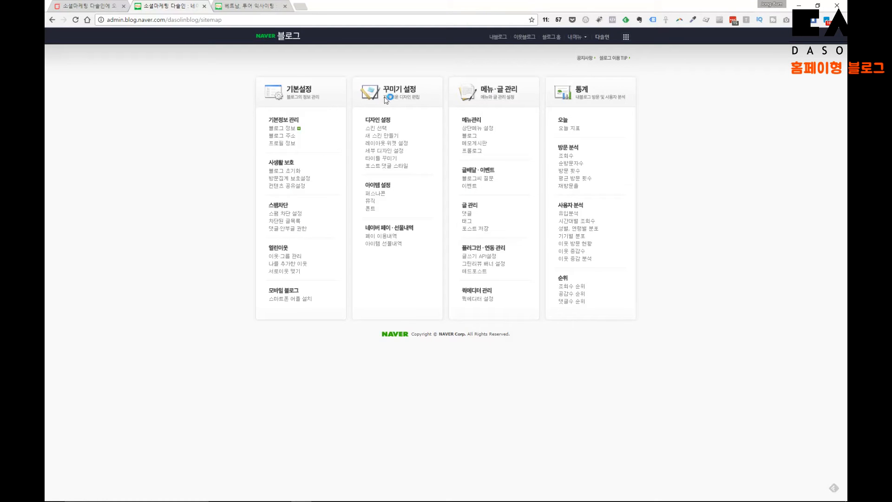
{"action": "left_click", "coordinate": [396, 145]}
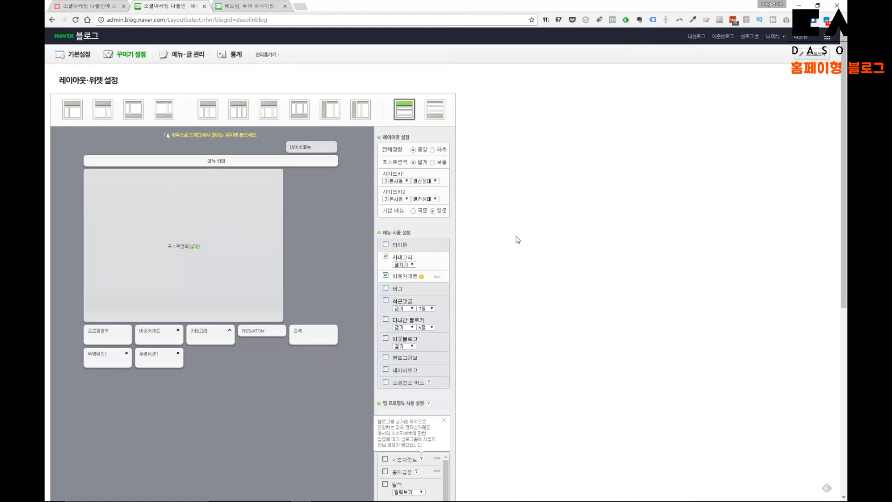
- Start registering a custom widget (위젯직접등록), dismiss the overlapping notice, and name the widget 투명위젯1
{"action": "scroll", "coordinate": [516, 237], "scroll_direction": "down", "scroll_amount": 2}
{"action": "scroll", "coordinate": [518, 239], "scroll_direction": "down", "scroll_amount": 1}
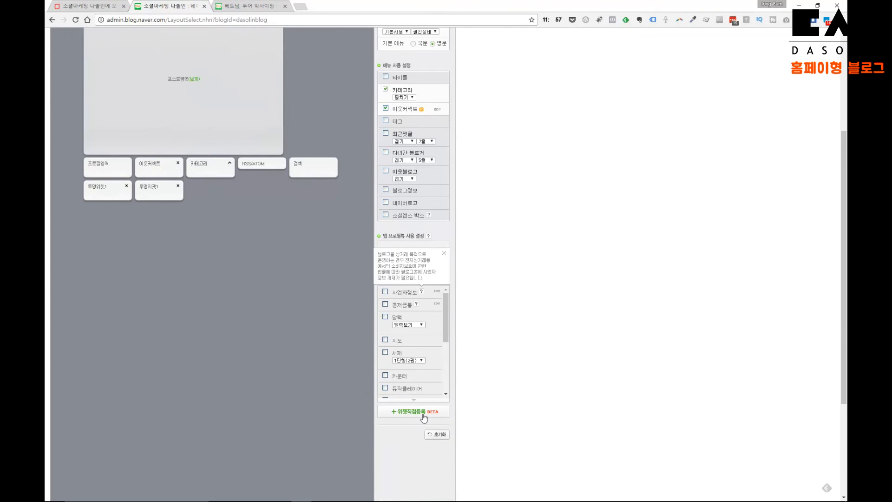
{"action": "left_click", "coordinate": [408, 412]}
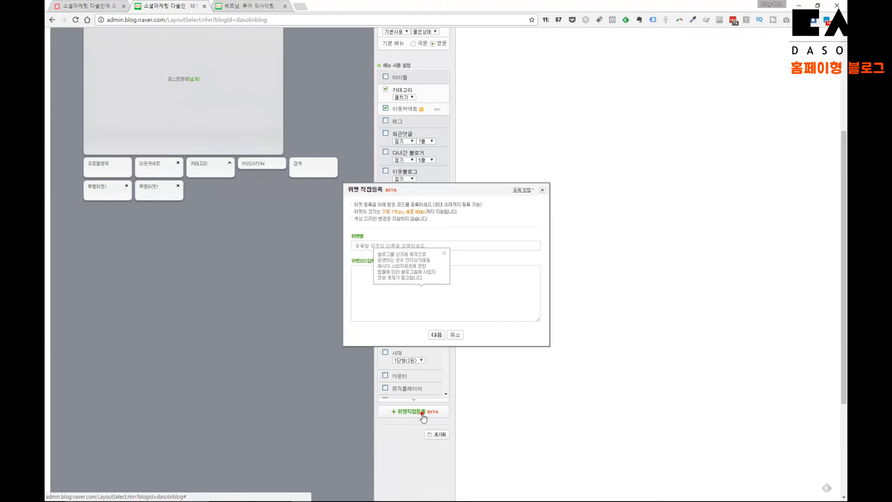
{"action": "left_click", "coordinate": [444, 252]}
{"action": "left_click", "coordinate": [399, 246]}
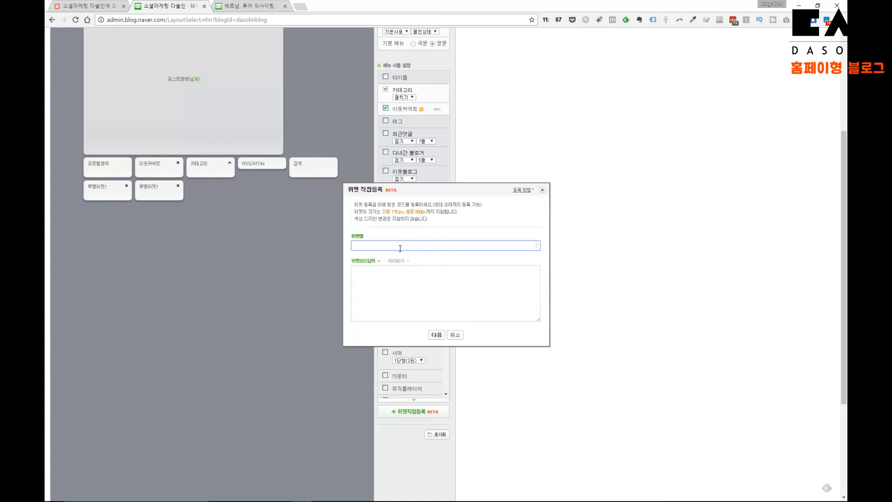
{"action": "type", "text": "투명위젯1"}
- Enter an img tag as the 투명위젯1 widget code, with the transparent image's copied address pasted as its src
{"action": "left_click", "coordinate": [391, 298]}
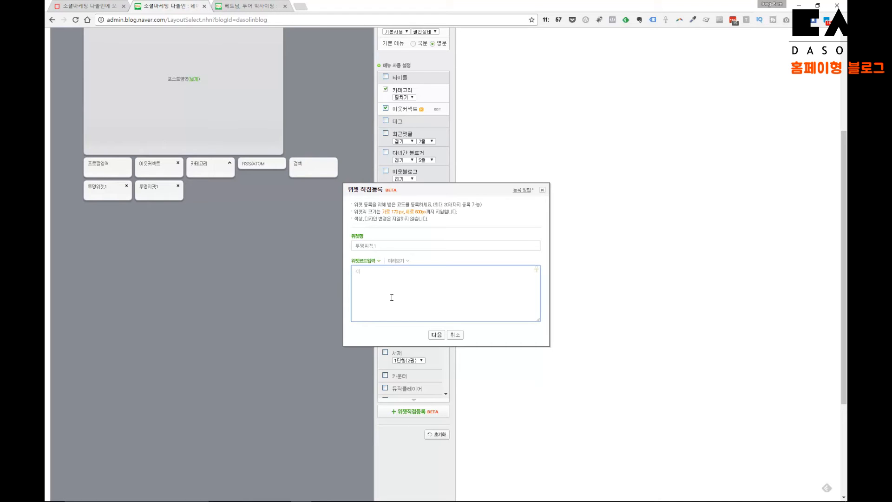
{"action": "type", "text": "<img src"}
{"action": "type", "text": "="}
{"action": "right_click", "coordinate": [378, 272]}
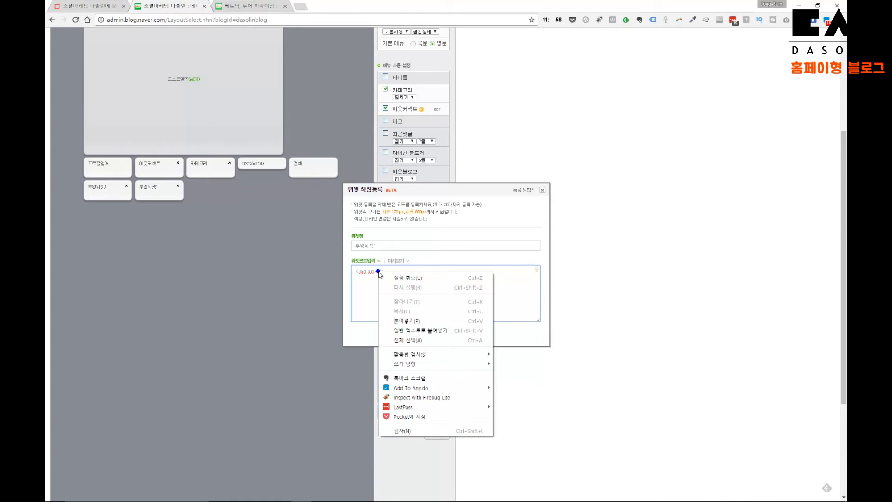
{"action": "left_click", "coordinate": [379, 272]}
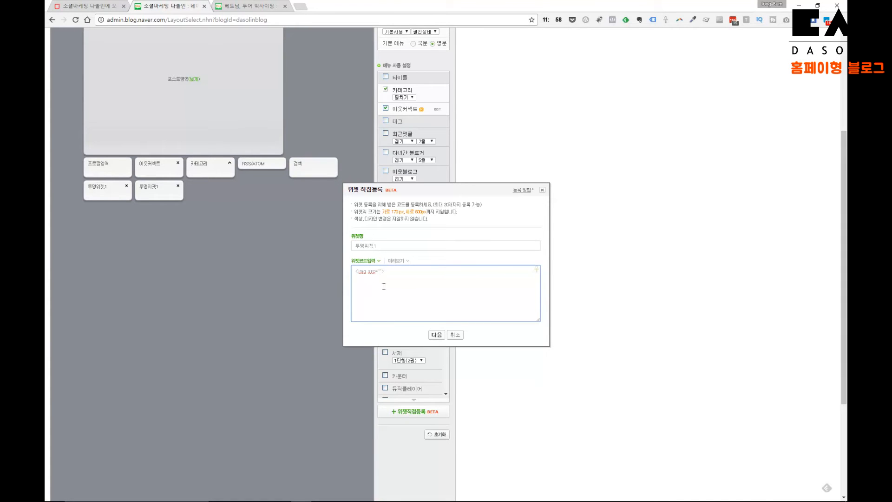
{"action": "right_click", "coordinate": [378, 273]}
{"action": "left_click", "coordinate": [347, 287]}
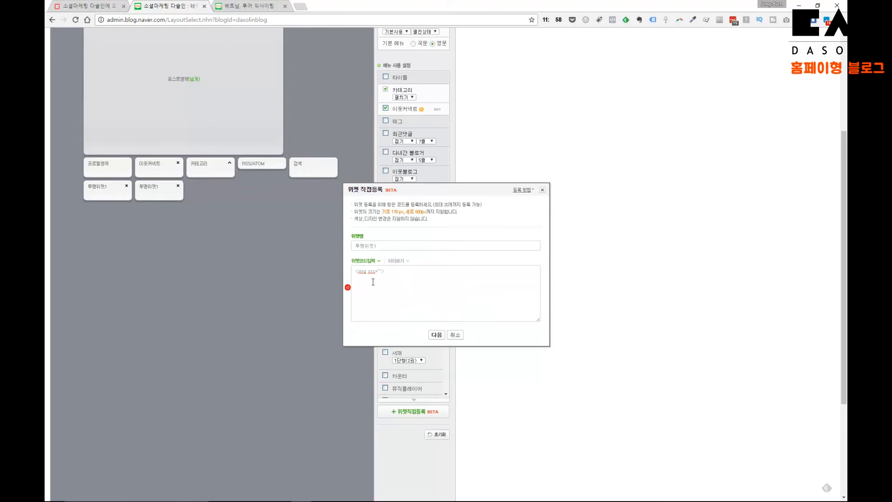
{"action": "left_click", "coordinate": [379, 271]}
{"action": "type", "text": "http://postfiles5.naver.net/MjAxNzAxMThfMTA2/MDAxNDg0NzA1MjY2ODEy.ShezmWW9yreSFIxAlVEFsbMQHKsmMw7BCxpx4vMx04gg.Nh9LUViCKrs6R2Gi5pAlTZr1iN6Jy_FAKdArrDIobj8g.PNG.dasolinblog/%ED%88%AC%EB%AA%85%EC%9C%84%EC%A0%AF.png?type=w966"}
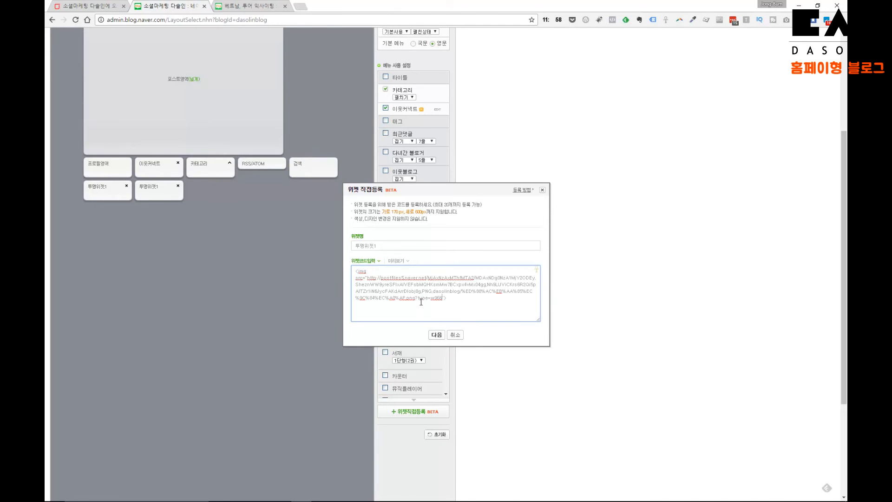
- Continue to the widget's preview, register the 투명위젯1 widget and acknowledge the notice
{"action": "left_click", "coordinate": [436, 334]}
{"action": "scroll", "coordinate": [524, 349], "scroll_direction": "down", "scroll_amount": 3}
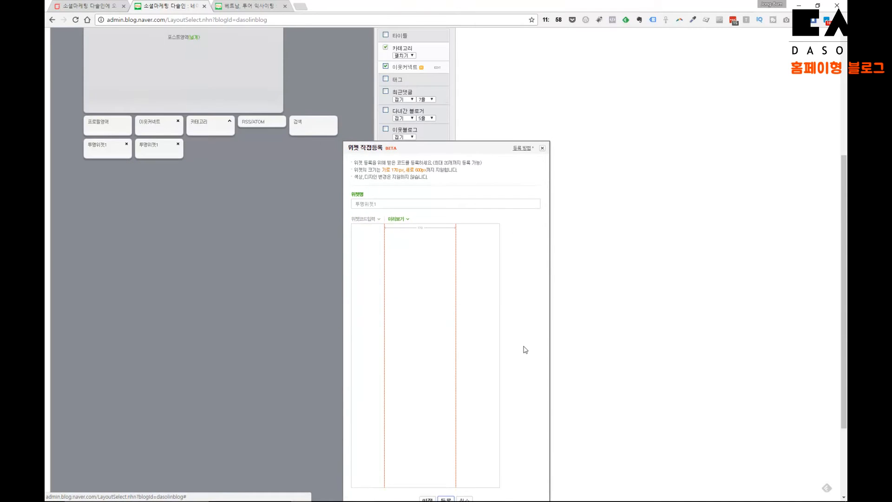
{"action": "left_click", "coordinate": [445, 387]}
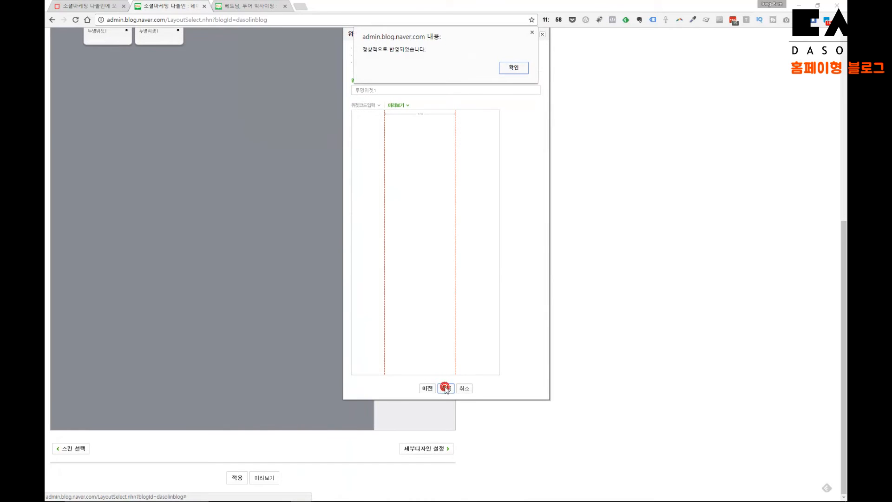
{"action": "left_click", "coordinate": [512, 68]}
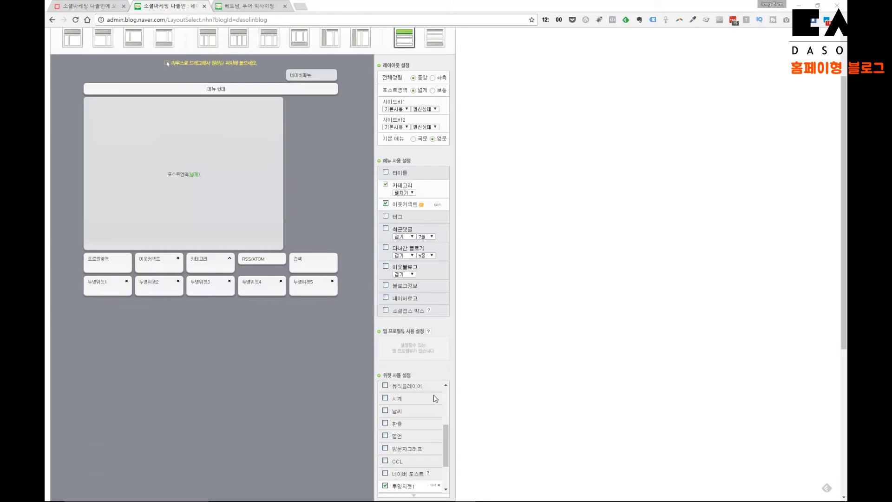
- Examine the code of the 투명위젯2 widget in its edit window and leave it
{"action": "scroll", "coordinate": [441, 400], "scroll_direction": "down", "scroll_amount": 2}
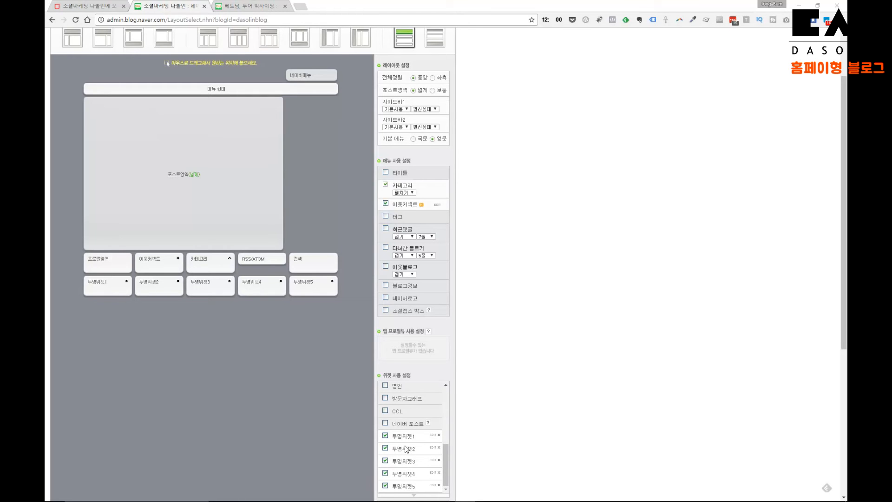
{"action": "left_click", "coordinate": [432, 448]}
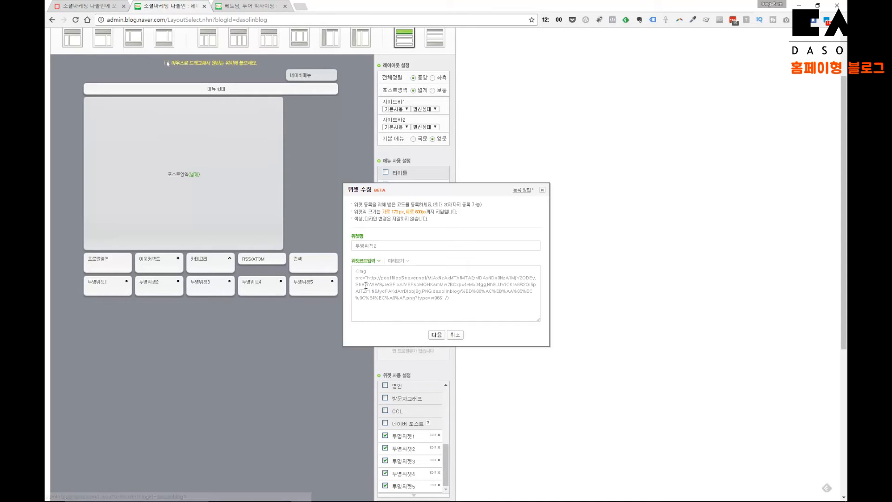
{"action": "left_click", "coordinate": [446, 335]}
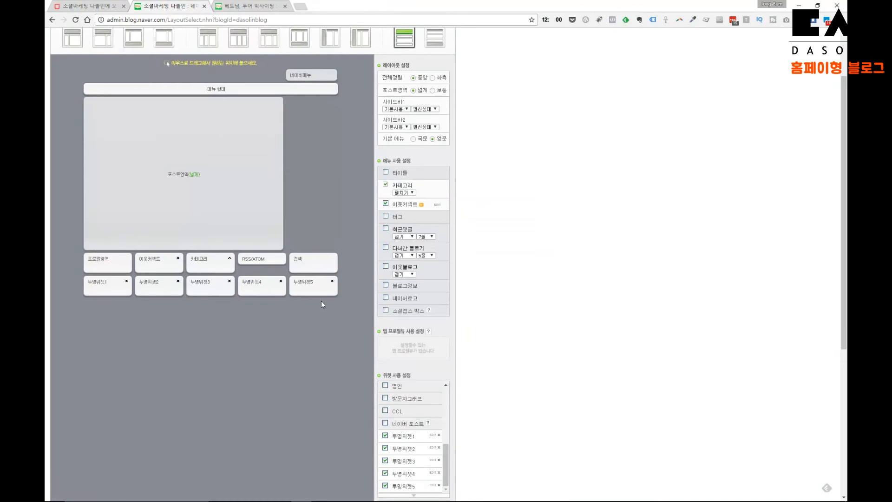
- Move the widgets 투명위젯1 to 투명위젯5 into one row between the menu bar and the post area
{"action": "left_click_drag", "start_coordinate": [130, 282], "coordinate": [115, 94]}
{"action": "left_click_drag", "start_coordinate": [115, 303], "coordinate": [171, 109]}
{"action": "left_click_drag", "start_coordinate": [102, 285], "coordinate": [154, 99]}
{"action": "left_click_drag", "start_coordinate": [111, 307], "coordinate": [204, 101]}
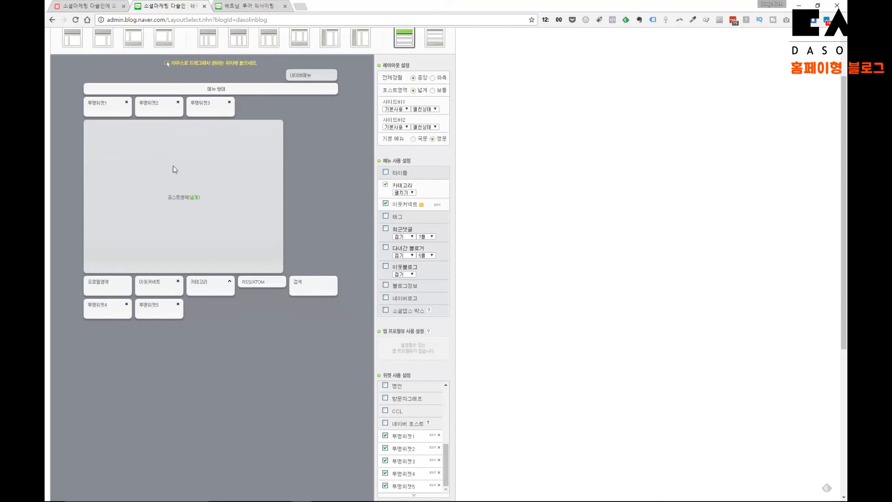
{"action": "left_click_drag", "start_coordinate": [98, 309], "coordinate": [333, 108]}
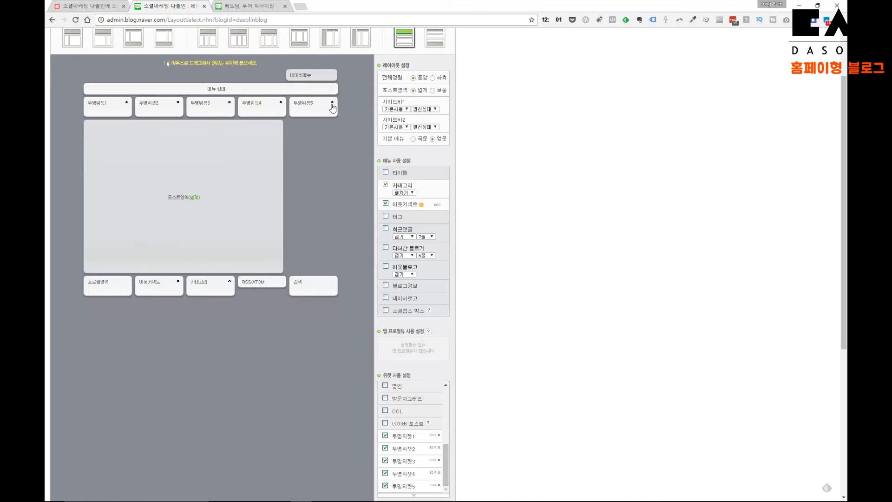
- Apply the layout with the new widget row to the blog and confirm
{"action": "scroll", "coordinate": [338, 130], "scroll_direction": "up", "scroll_amount": 2}
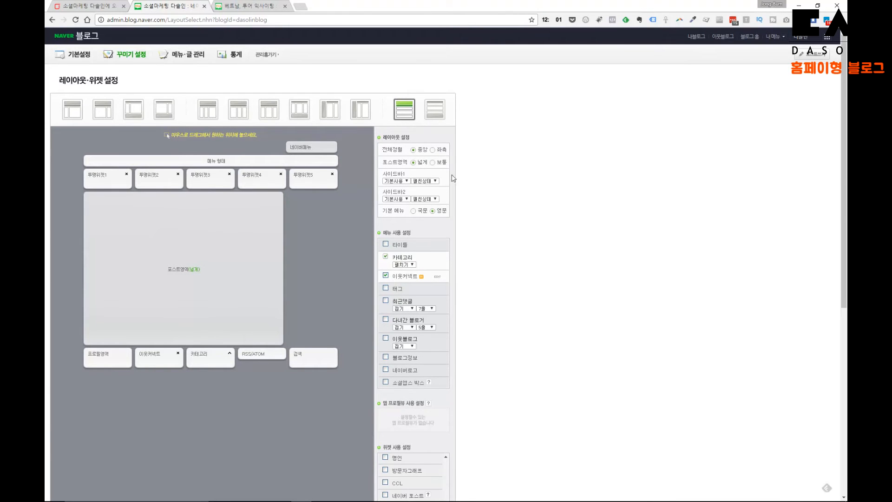
{"action": "scroll", "coordinate": [511, 341], "scroll_direction": "down", "scroll_amount": 7}
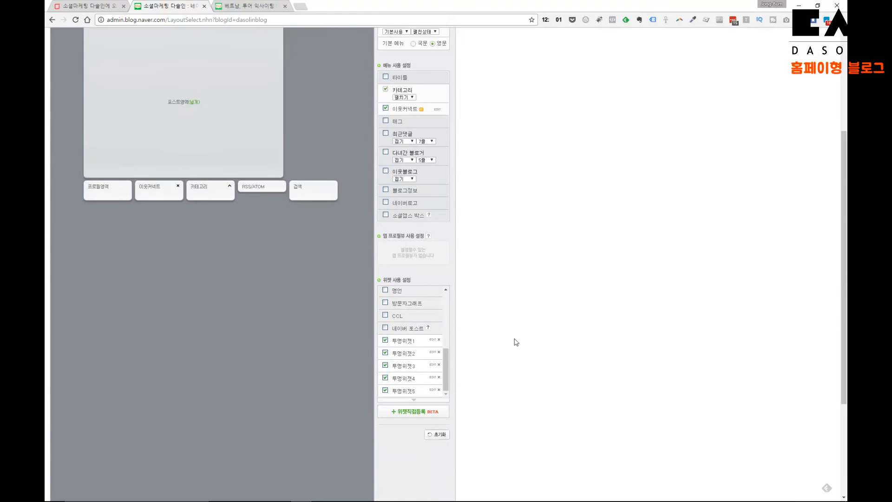
{"action": "left_click", "coordinate": [237, 477]}
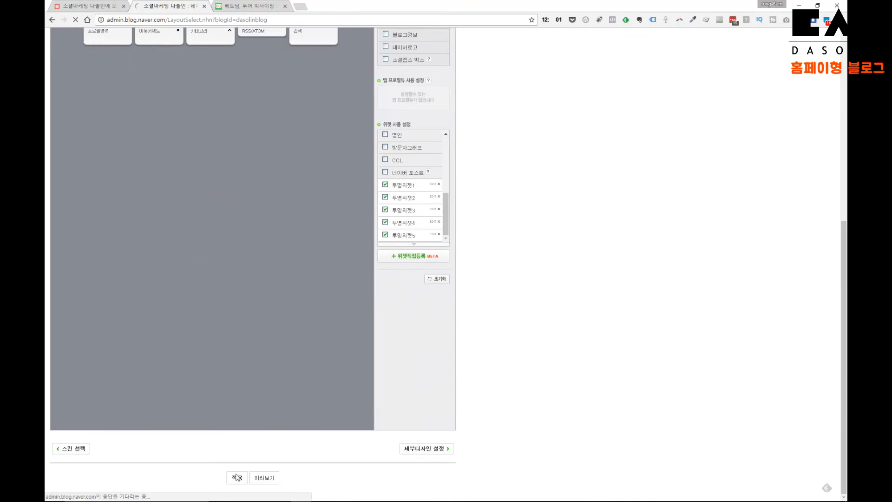
{"action": "key", "text": "Return"}
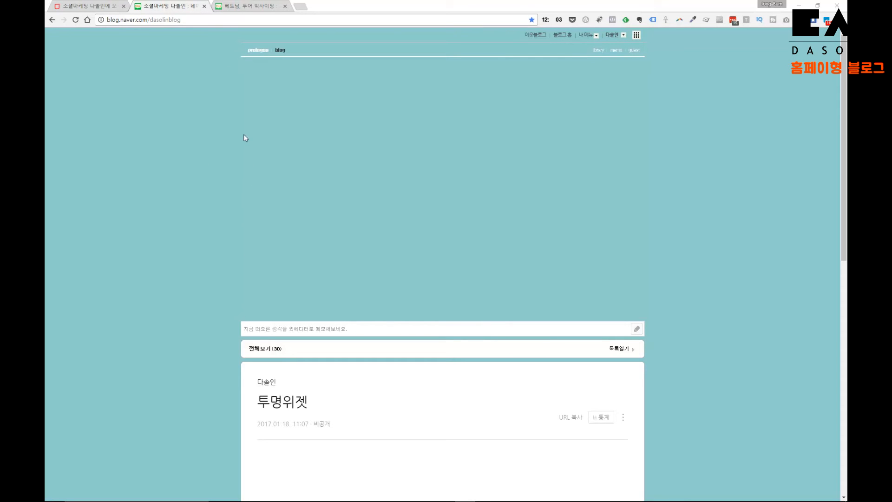
- Highlight the blog's empty upper area to reveal the transparent widgets, and switch to the 백그라운드.psd document in Photoshop
{"action": "left_click_drag", "start_coordinate": [233, 54], "coordinate": [553, 154]}
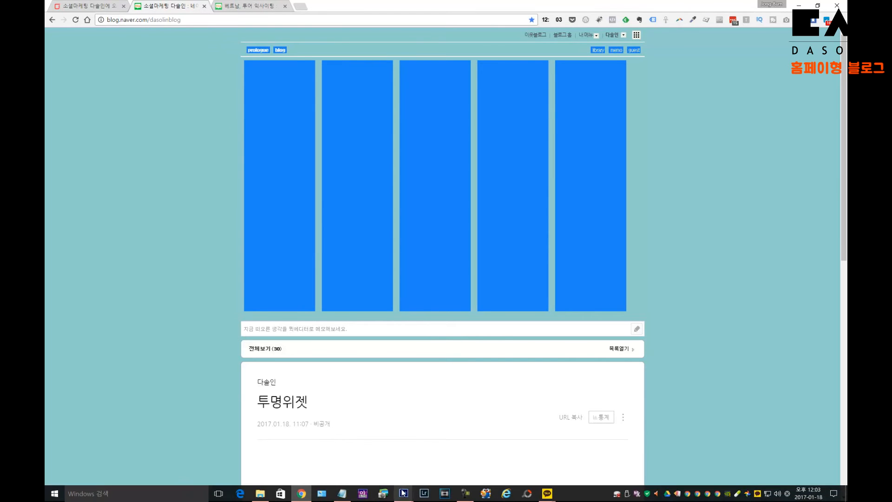
{"action": "mouse_move", "coordinate": [403, 493]}
{"action": "left_click", "coordinate": [362, 447]}
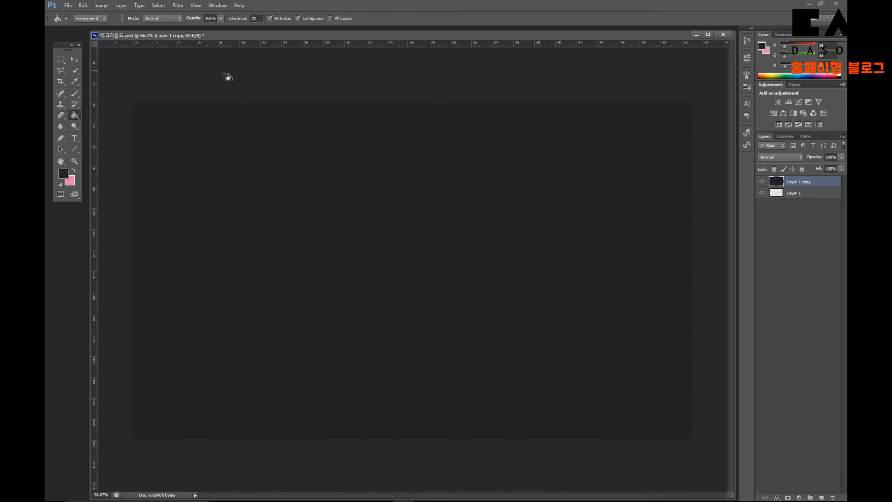
{"action": "key", "text": "ctrl+alt+i"}
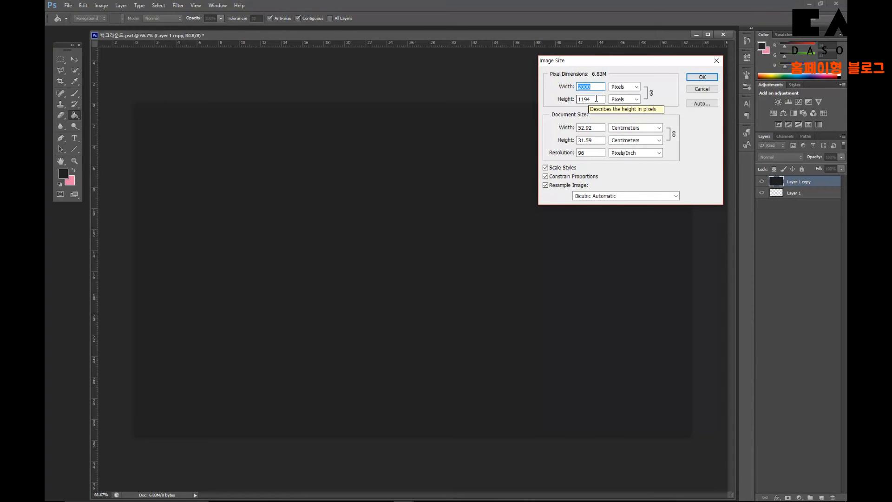
{"action": "double_click", "coordinate": [596, 98]}
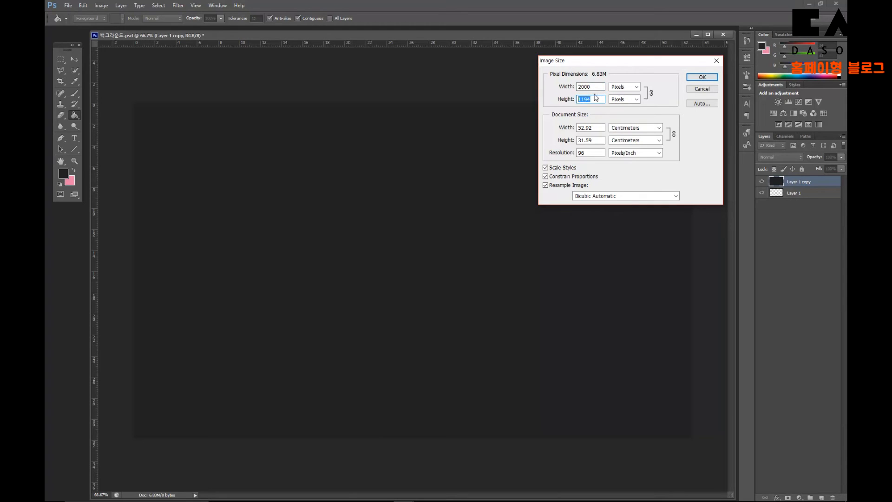
{"action": "type", "text": "1000"}
{"action": "key", "text": "BackSpace"}
{"action": "key", "text": "BackSpace"}
{"action": "key", "text": "BackSpace"}
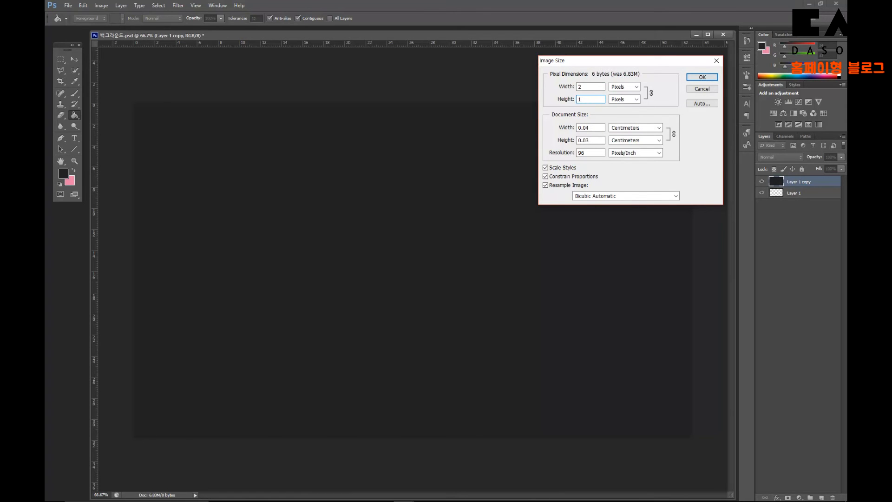
{"action": "left_click", "coordinate": [589, 86]}
{"action": "type", "text": "000"}
{"action": "left_click", "coordinate": [701, 91]}
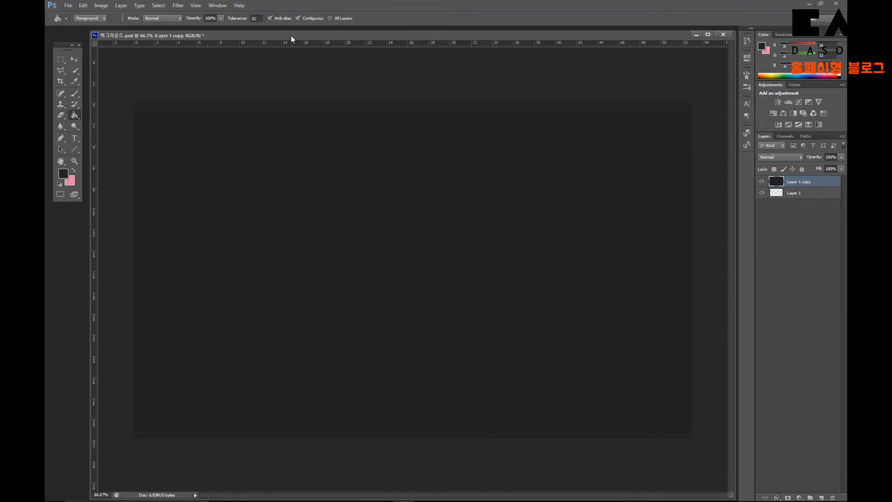
- Save the background document as 백그라운드 in Photoshop format in the 다솔인블로그 folder
{"action": "key", "text": "ctrl+shift+s"}
{"action": "scroll", "coordinate": [424, 153], "scroll_direction": "down", "scroll_amount": 3}
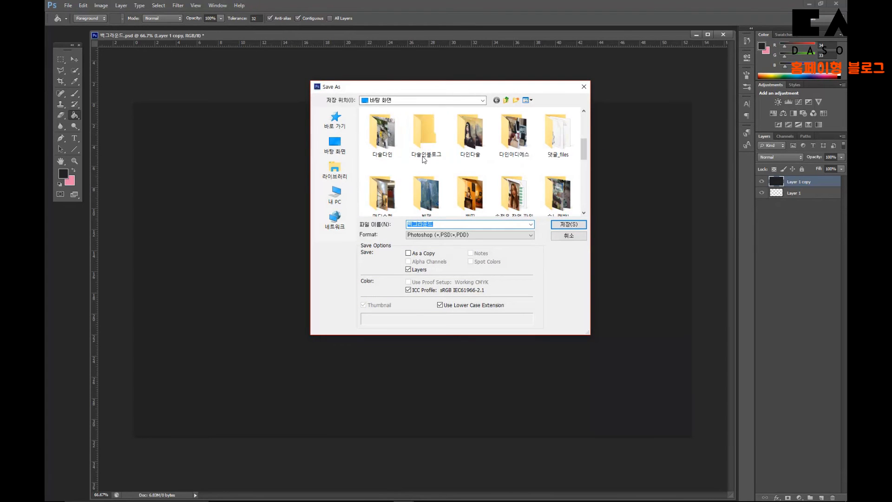
{"action": "left_click", "coordinate": [560, 224]}
- Save a JPEG copy named 백그라운드.jpg in the 다솔인블로그 folder at the highest quality
{"action": "key", "text": "ctrl+shift+s"}
{"action": "left_click", "coordinate": [469, 234]}
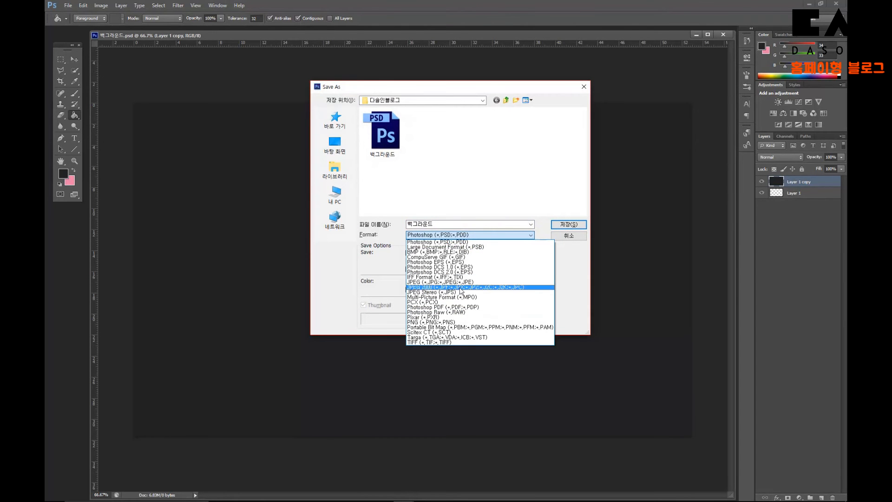
{"action": "left_click", "coordinate": [460, 281]}
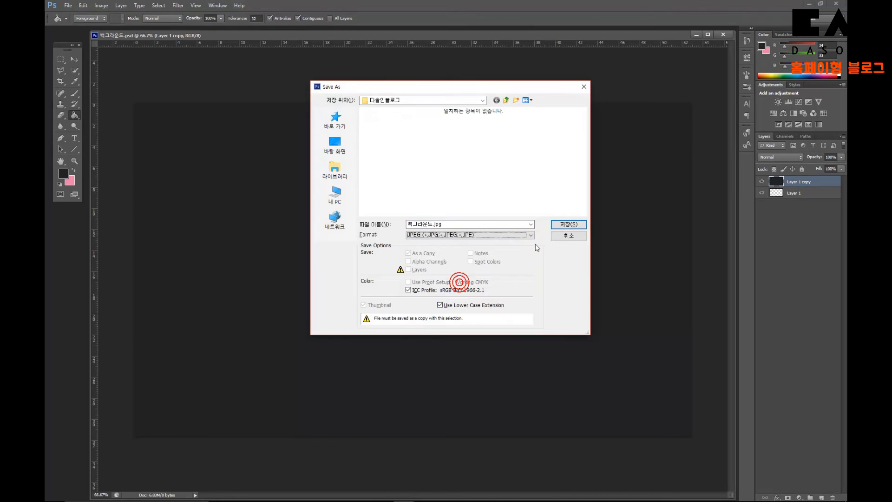
{"action": "left_click", "coordinate": [566, 225]}
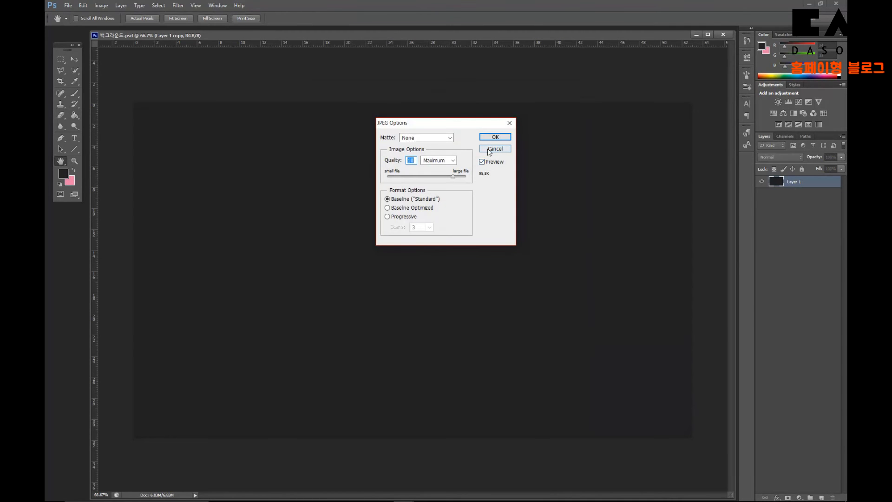
{"action": "left_click_drag", "start_coordinate": [453, 177], "coordinate": [467, 179]}
{"action": "left_click", "coordinate": [495, 138]}
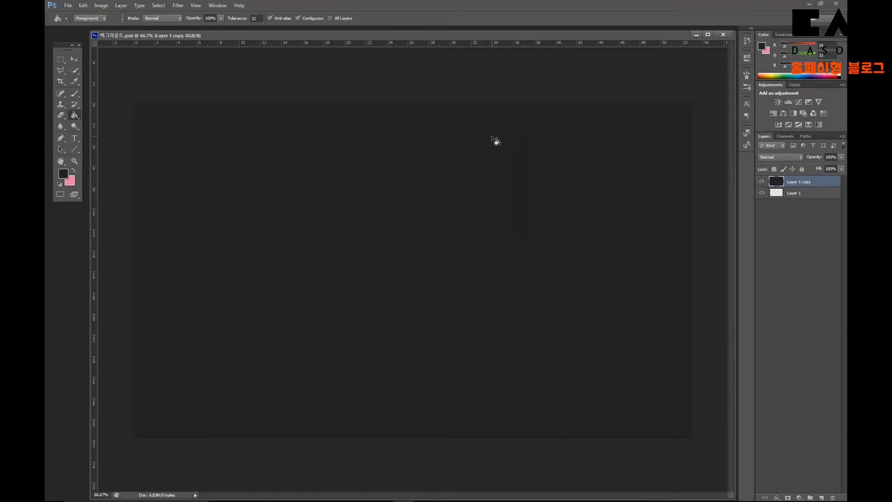
- Return to the blog in the browser and open its design remote (리모콘)
{"action": "left_click", "coordinate": [807, 4]}
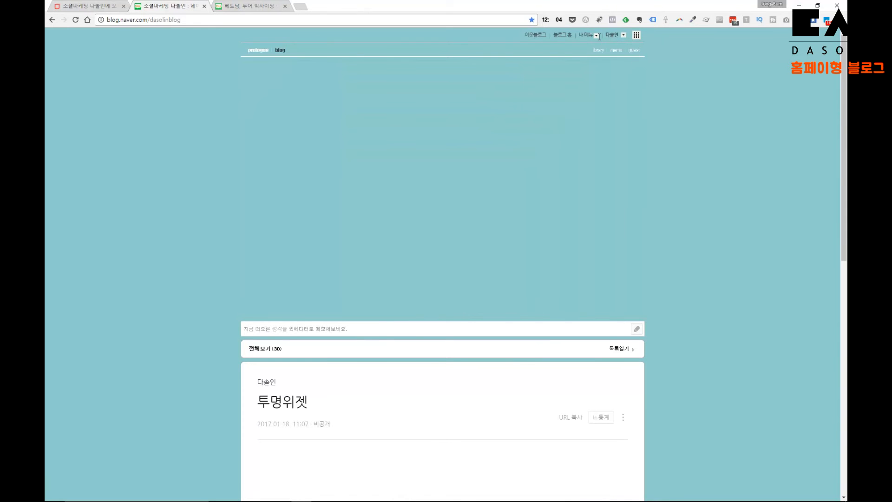
{"action": "left_click", "coordinate": [596, 37]}
{"action": "left_click", "coordinate": [600, 73]}
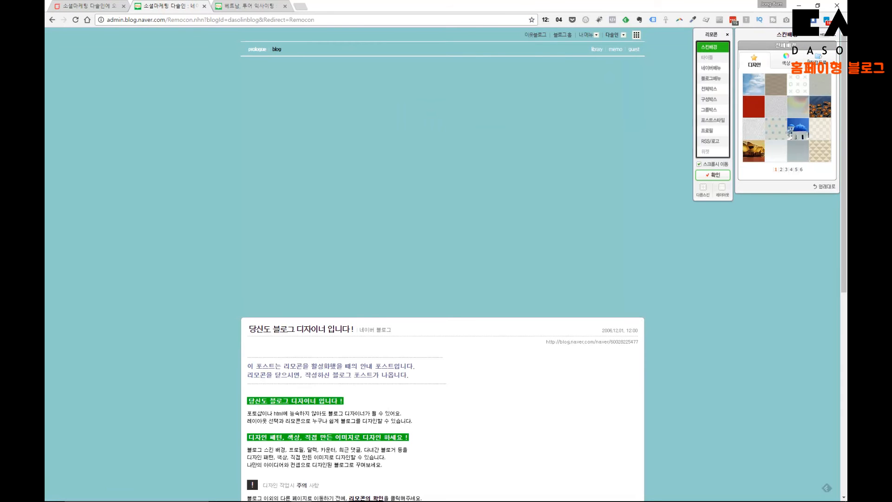
- Upload 백그라운드.jpg as the skin background's upper-area (상단영역) image
{"action": "left_click", "coordinate": [812, 85]}
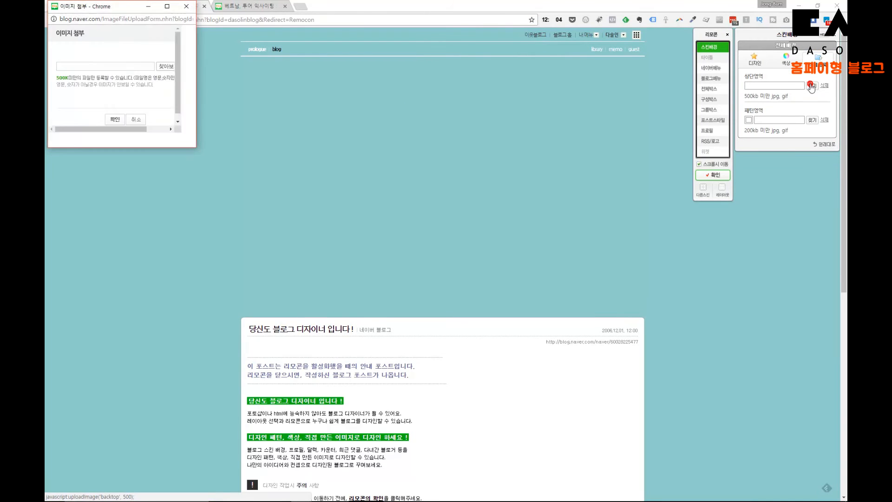
{"action": "double_click", "coordinate": [145, 90]}
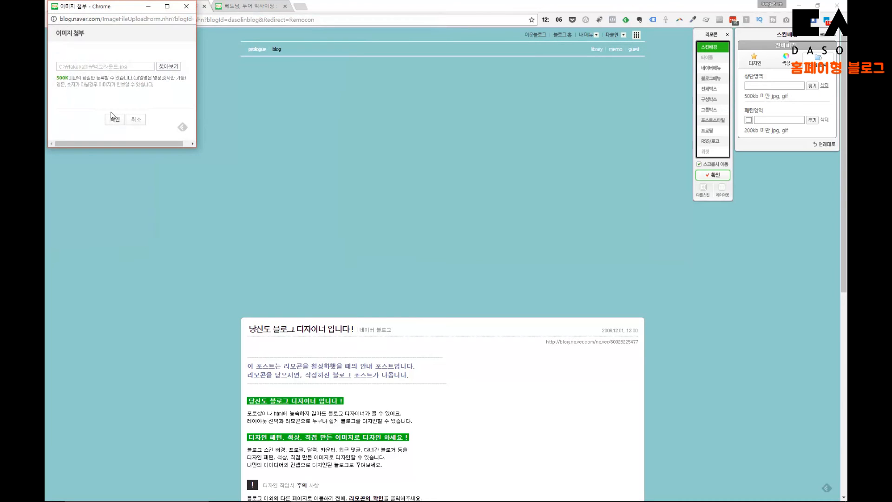
{"action": "left_click", "coordinate": [114, 119]}
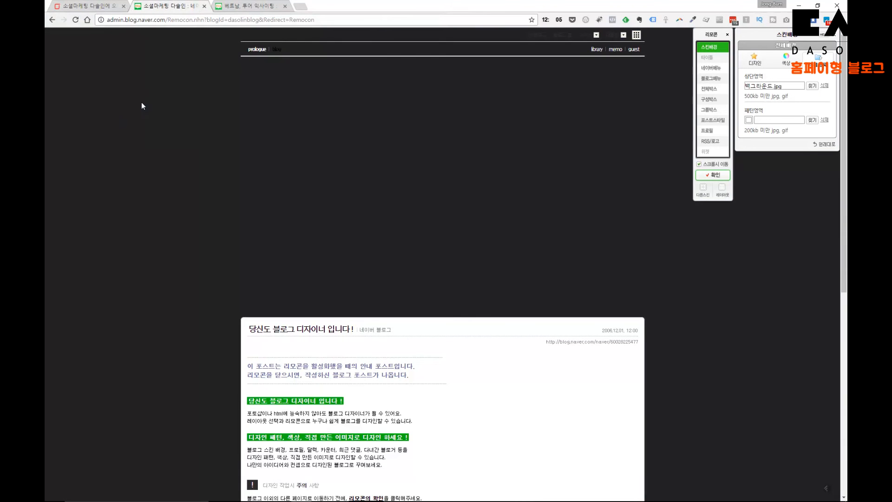
- Check the page with the new background and confirm the design in the remote
{"action": "scroll", "coordinate": [273, 174], "scroll_direction": "down", "scroll_amount": 7}
{"action": "scroll", "coordinate": [172, 247], "scroll_direction": "up", "scroll_amount": 5}
{"action": "scroll", "coordinate": [171, 246], "scroll_direction": "up", "scroll_amount": 2}
{"action": "left_click", "coordinate": [714, 175]}
{"action": "left_click", "coordinate": [698, 201]}
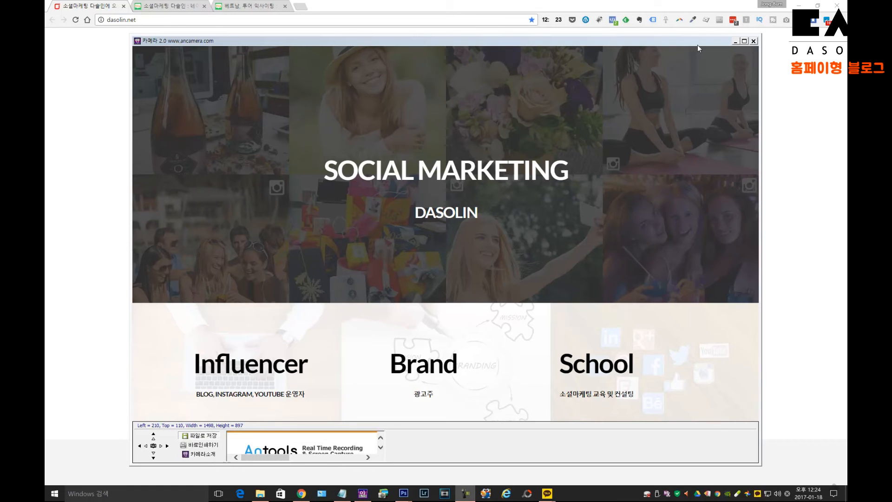
- Capture the framed homepage area and save it as a JPEG named 홈페이지 in the 다솔인블로그 folder
{"action": "left_click", "coordinate": [153, 446]}
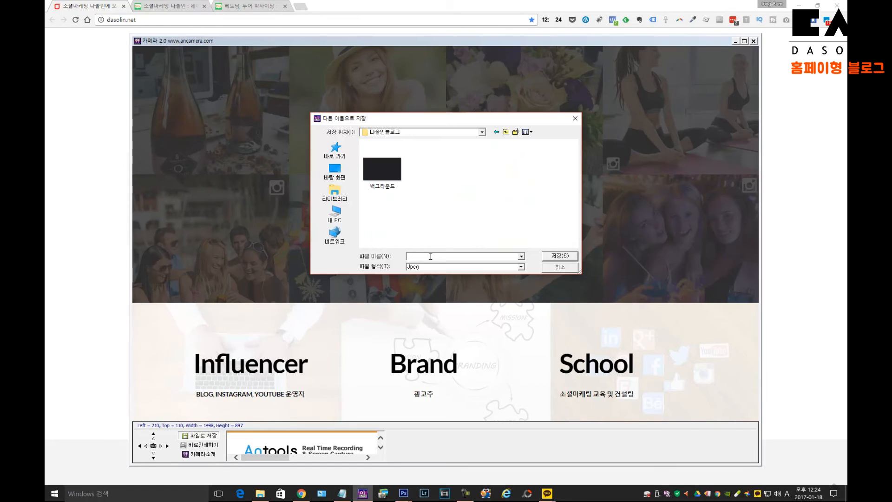
{"action": "type", "text": "홈페이지"}
{"action": "key", "text": "Return"}
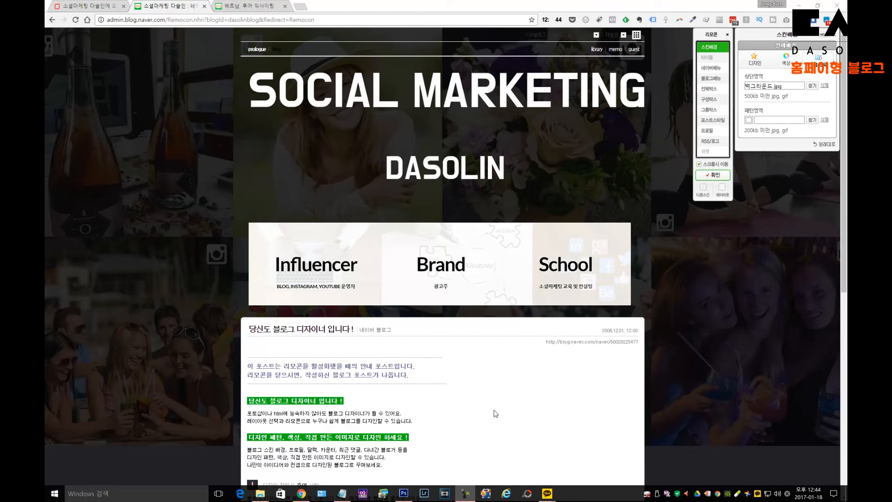
- Compare the dasolin.net homepage with the blog's new background and check where the transparent widgets lie over it
{"action": "left_click", "coordinate": [98, 7]}
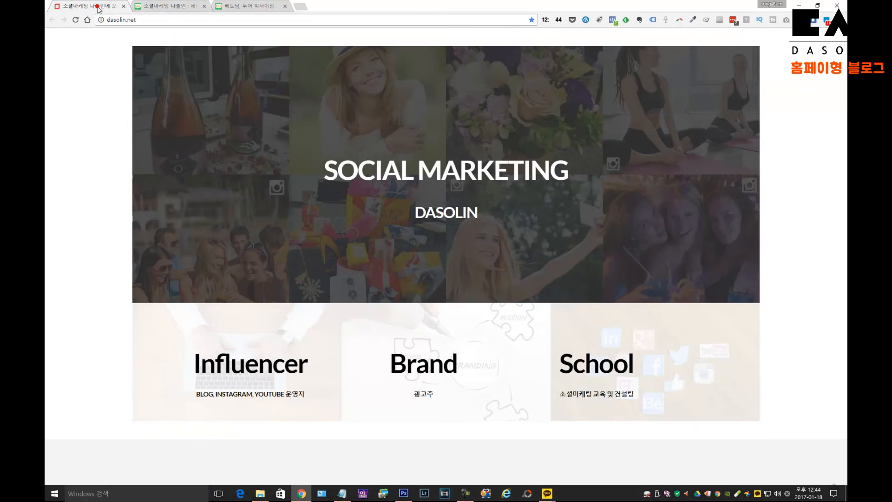
{"action": "left_click", "coordinate": [157, 5]}
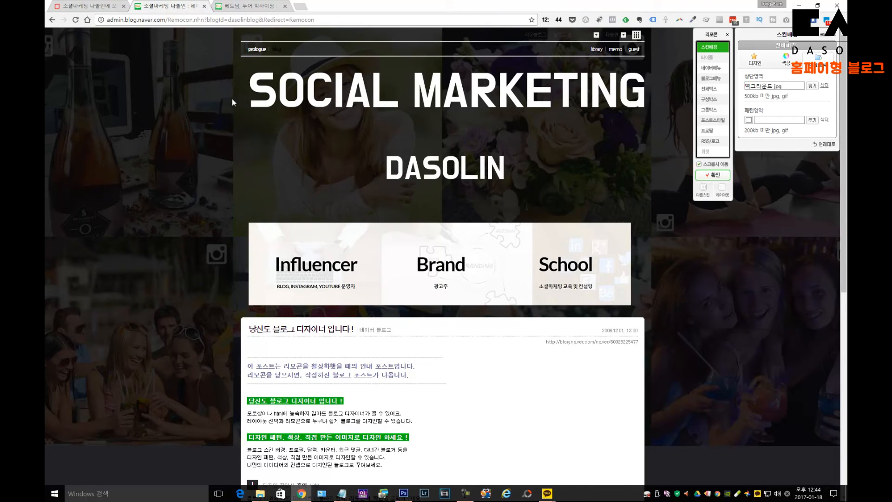
{"action": "left_click_drag", "start_coordinate": [221, 73], "coordinate": [291, 160]}
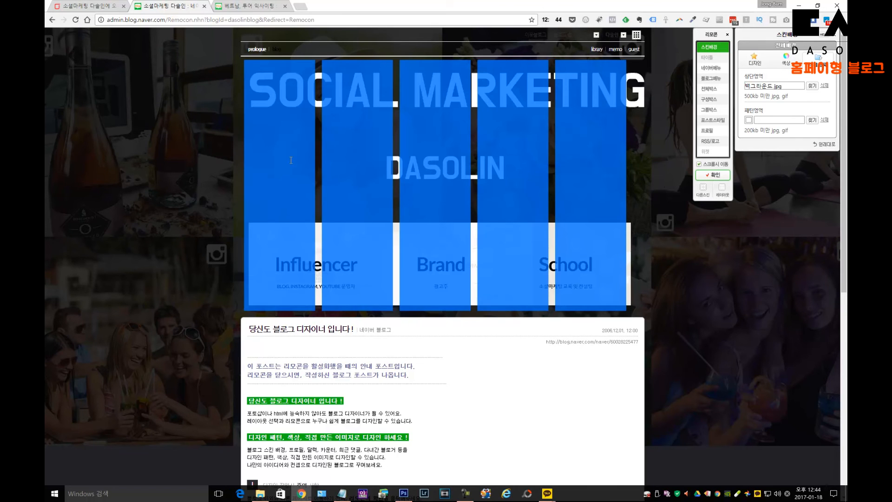
{"action": "left_click", "coordinate": [230, 166]}
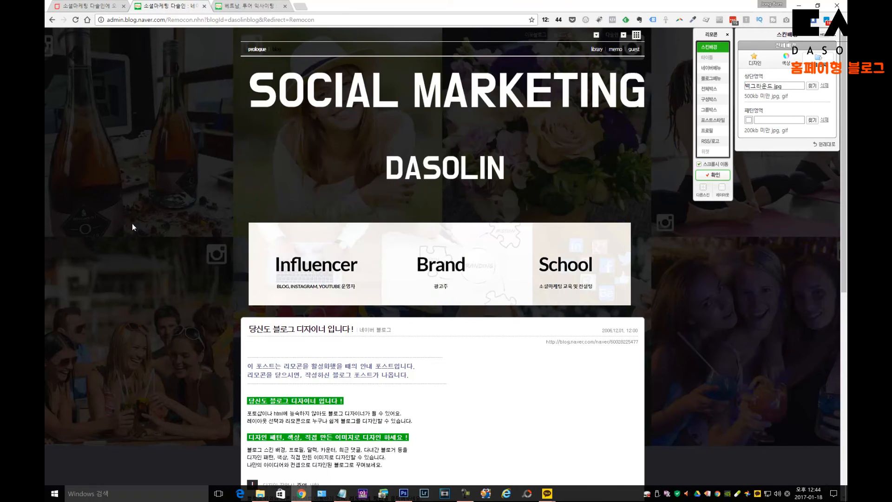
{"action": "scroll", "coordinate": [132, 223], "scroll_direction": "down", "scroll_amount": 3}
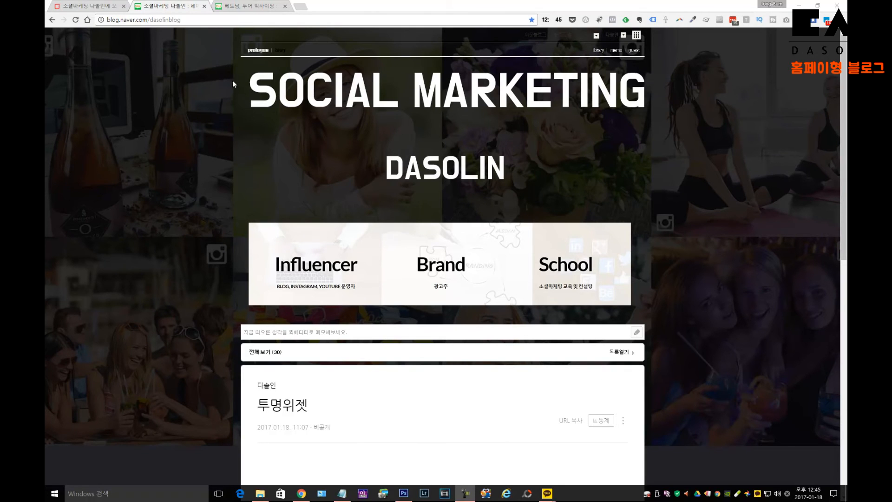
- Highlight the blog's five transparent widgets and frame them in the 카메라 2.0 capture tool at 1124 by 712
{"action": "left_click_drag", "start_coordinate": [232, 60], "coordinate": [650, 123]}
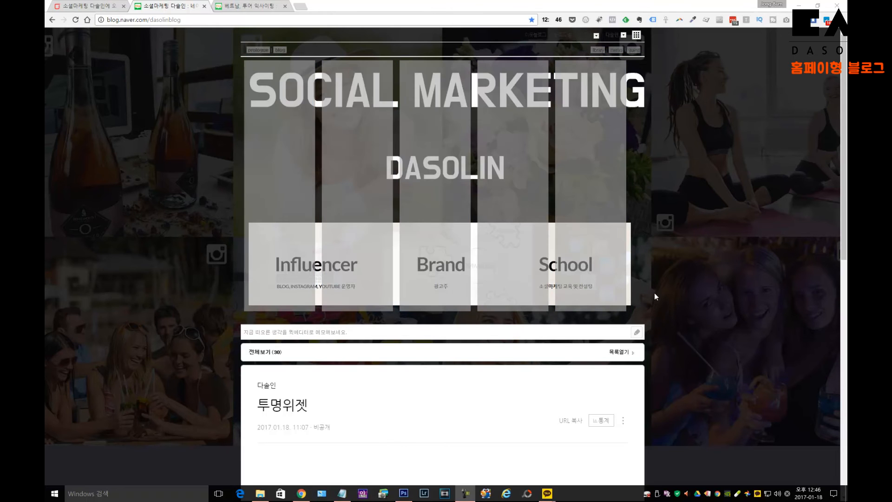
{"action": "left_click", "coordinate": [359, 493]}
{"action": "left_click_drag", "start_coordinate": [355, 158], "coordinate": [334, 112]}
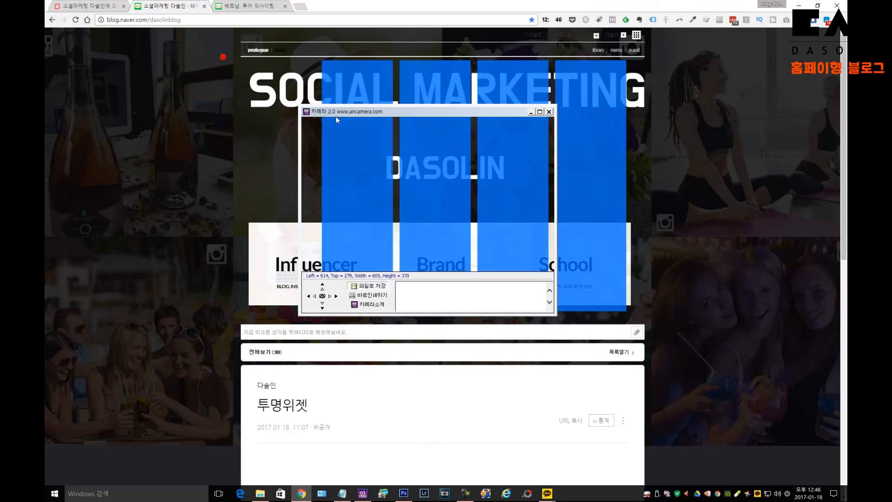
{"action": "left_click_drag", "start_coordinate": [319, 121], "coordinate": [223, 32]}
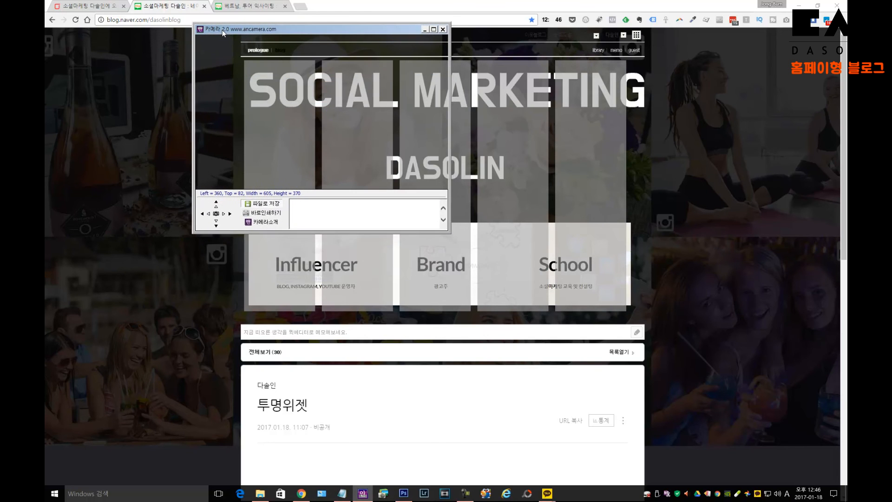
{"action": "left_click_drag", "start_coordinate": [449, 232], "coordinate": [665, 374]}
- Capture the framed widgets, save the JPEG as 가이드 in the 다솔인블로그 folder and close the capture tool
{"action": "left_click", "coordinate": [216, 356]}
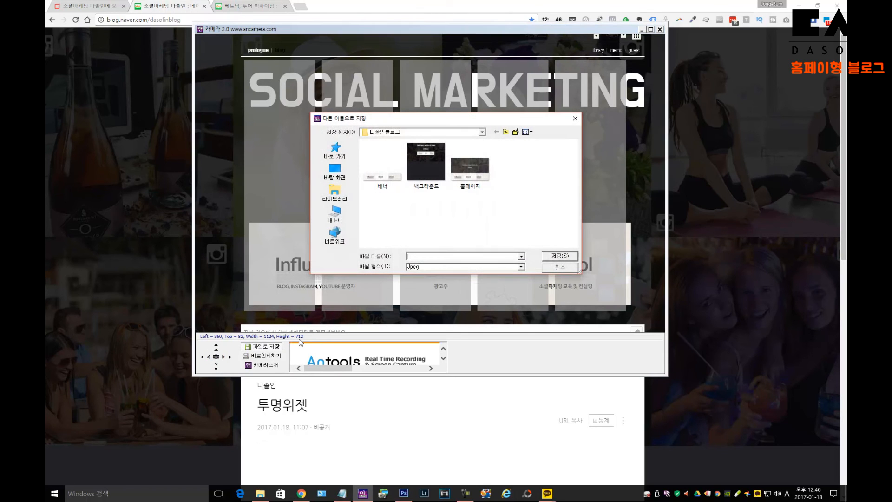
{"action": "key", "text": "Hangul"}
{"action": "type", "text": "ㅋ카메라"}
{"action": "key", "text": "Return"}
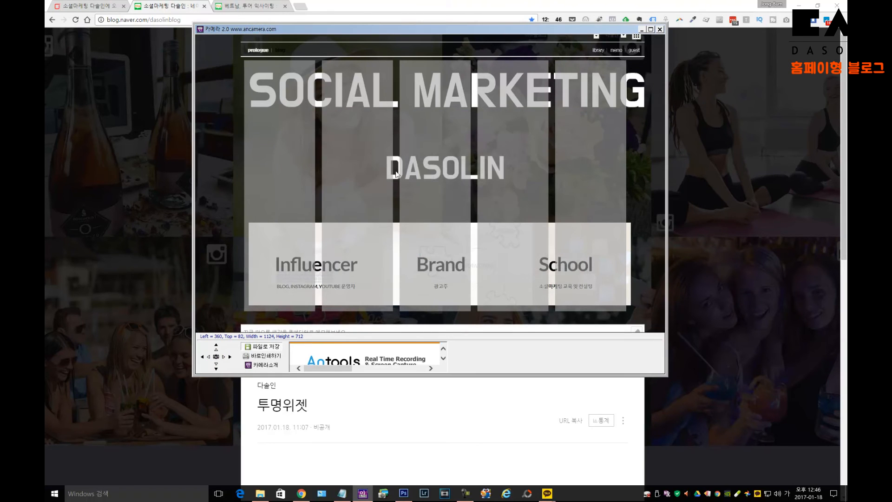
{"action": "left_click", "coordinate": [660, 29]}
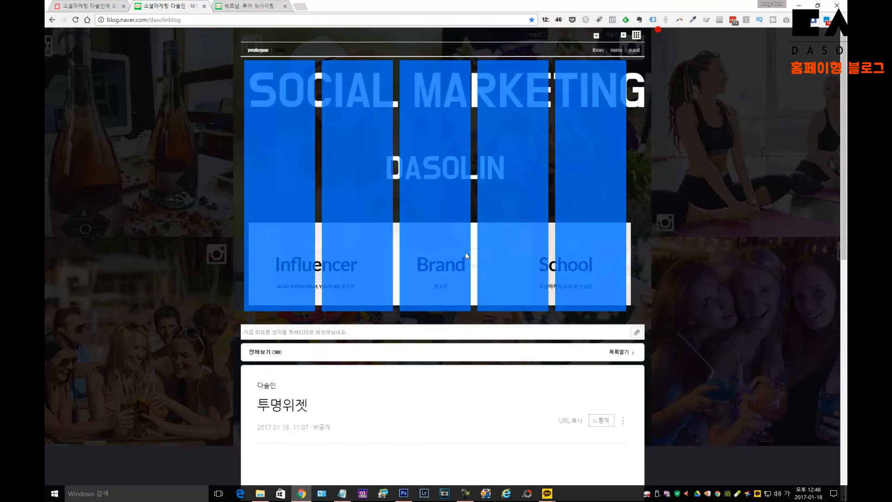
- Switch to Photoshop, open the 가이드 image and detach it into its own window beside 백그라운드.psd
{"action": "left_click", "coordinate": [404, 494]}
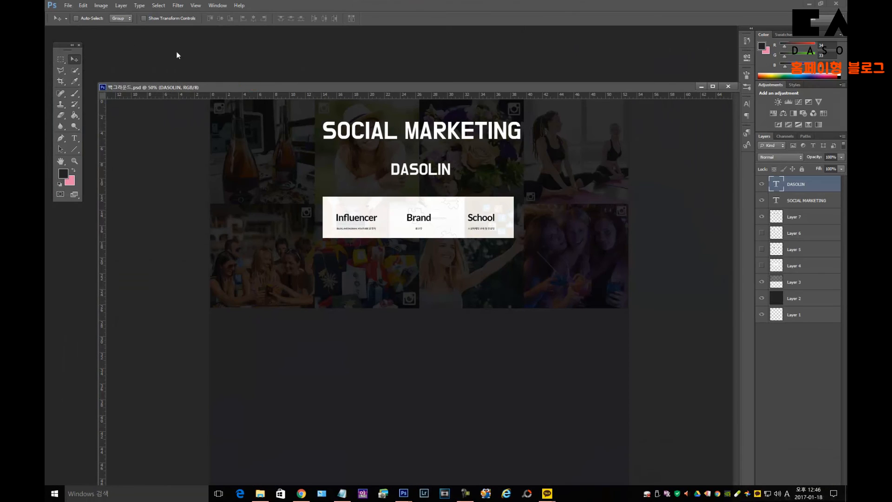
{"action": "left_click", "coordinate": [68, 5]}
{"action": "left_click", "coordinate": [71, 23]}
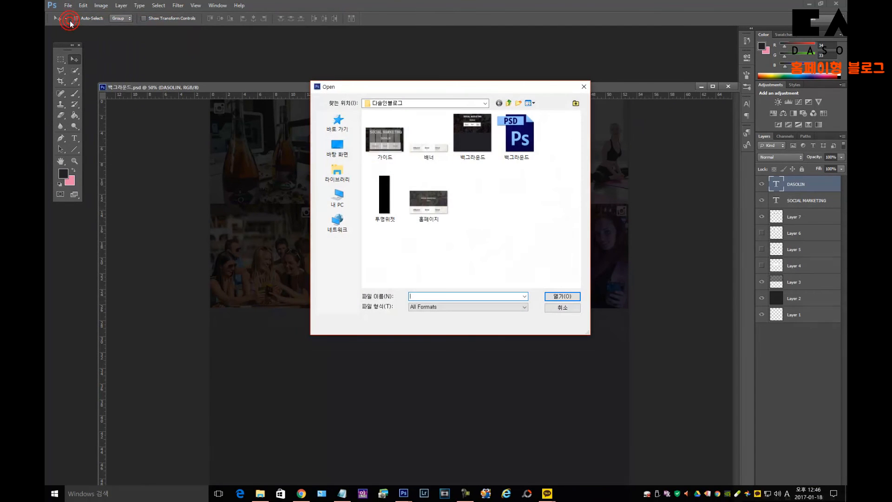
{"action": "double_click", "coordinate": [397, 147]}
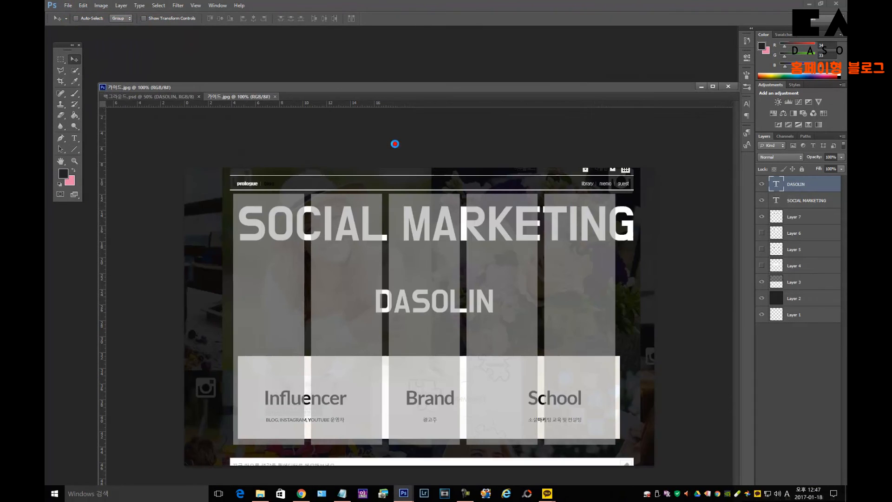
{"action": "left_click_drag", "start_coordinate": [238, 96], "coordinate": [415, 114]}
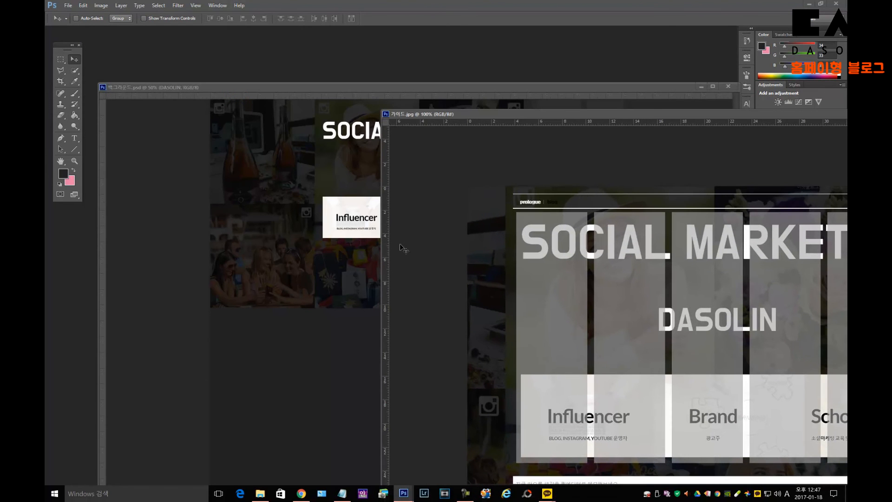
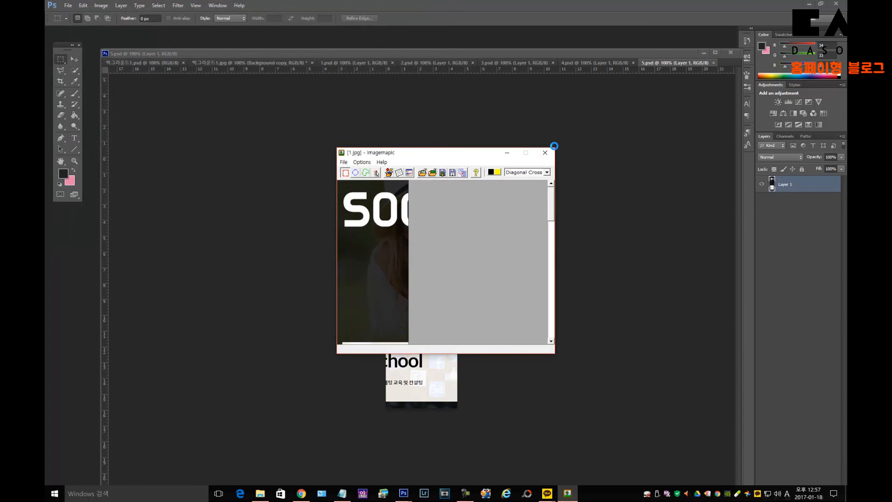
- Map a rectangular link area over the Influencer banner part of 1.jpg and generate its HTML code
{"action": "left_click_drag", "start_coordinate": [550, 228], "coordinate": [551, 321]}
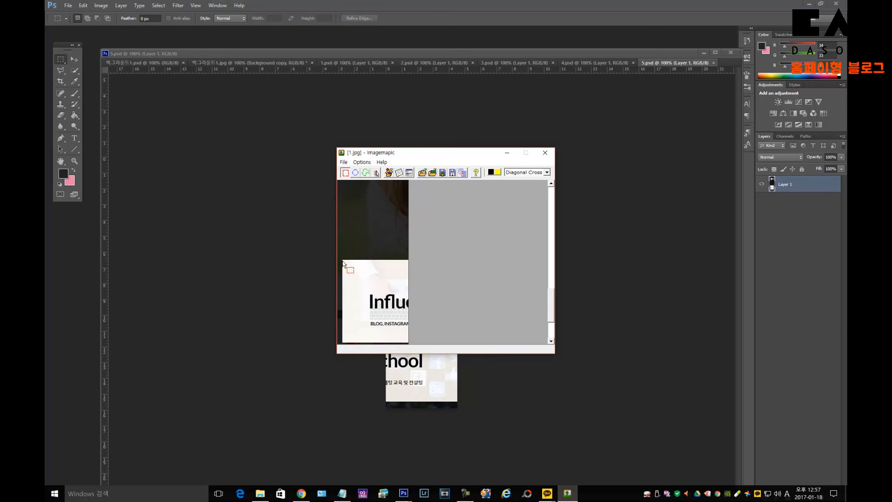
{"action": "mouse_move", "coordinate": [343, 259]}
{"action": "left_mouse_down"}
{"action": "mouse_move", "coordinate": [373, 316]}
{"action": "mouse_move", "coordinate": [412, 346]}
{"action": "left_mouse_up"}
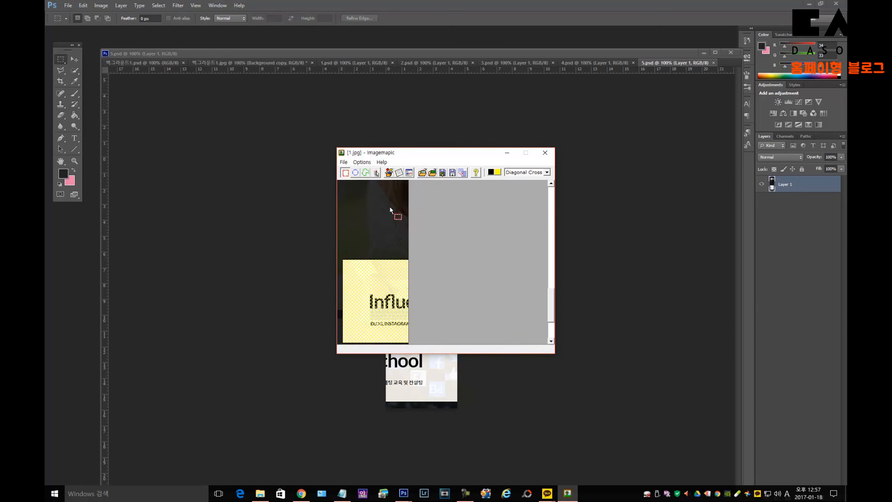
{"action": "left_click", "coordinate": [398, 173]}
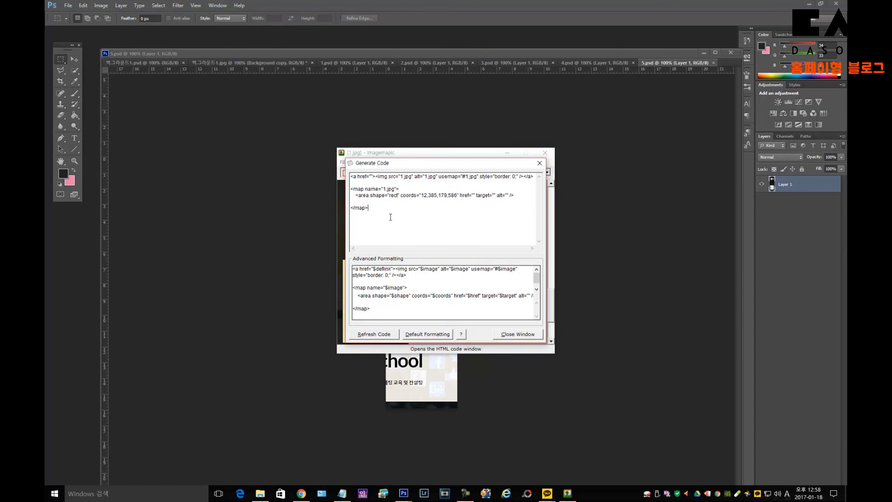
- Copy the generated map block for 1.jpg, from its opening to its closing map tag, into an untitled Notepad document
{"action": "left_click", "coordinate": [379, 205]}
{"action": "left_click_drag", "start_coordinate": [351, 188], "coordinate": [395, 214]}
{"action": "key", "text": "ctrl+c"}
{"action": "left_click", "coordinate": [341, 493]}
{"action": "key", "text": "ctrl+v"}
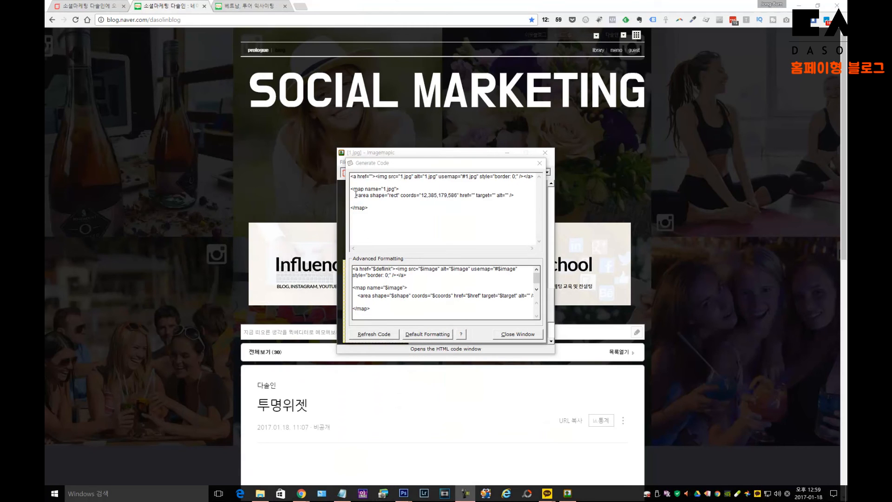
{"action": "left_click_drag", "start_coordinate": [351, 188], "coordinate": [380, 208]}
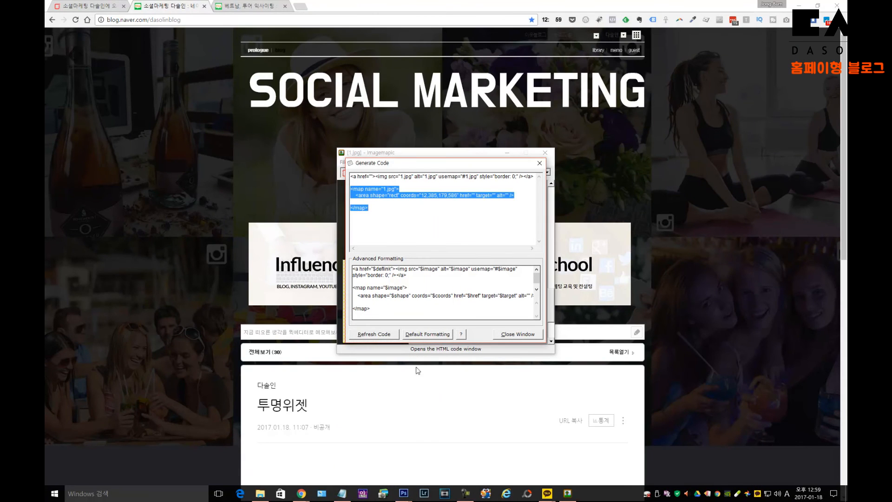
{"action": "left_click", "coordinate": [342, 493]}
- Place the Notepad window beside the generated code and add a blank line above the table template
{"action": "left_click_drag", "start_coordinate": [512, 101], "coordinate": [623, 103]}
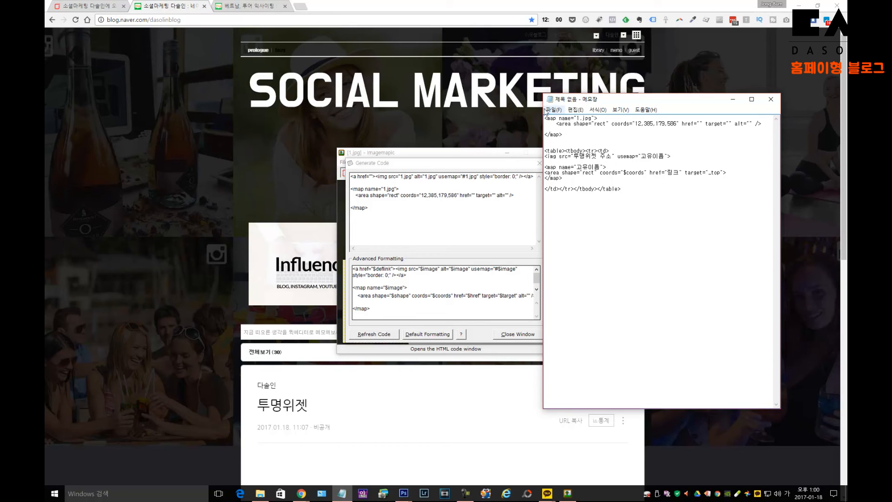
{"action": "left_click", "coordinate": [546, 144]}
{"action": "key", "text": "Return"}
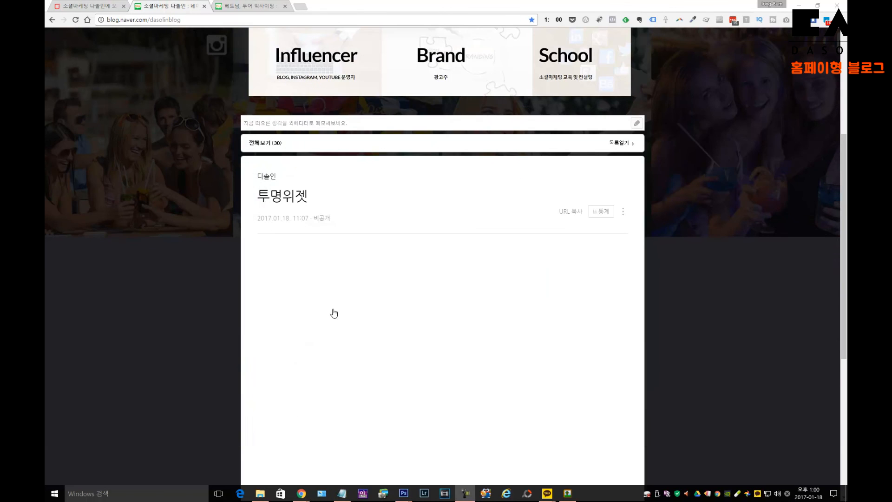
- Copy the transparent widget's image address from the 투명위젯 post and replace the 투명위젯 주소 placeholder in the Notepad template with it
{"action": "left_click_drag", "start_coordinate": [250, 278], "coordinate": [325, 335]}
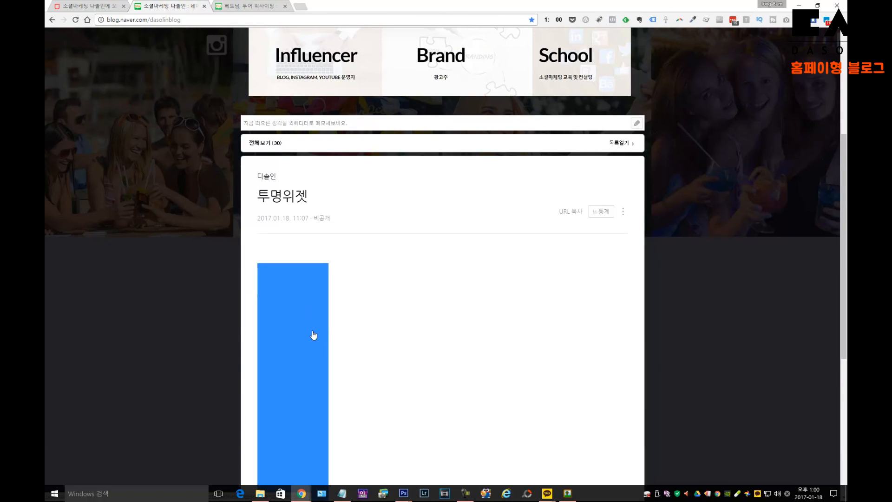
{"action": "right_click", "coordinate": [325, 335]}
{"action": "left_click", "coordinate": [321, 249]}
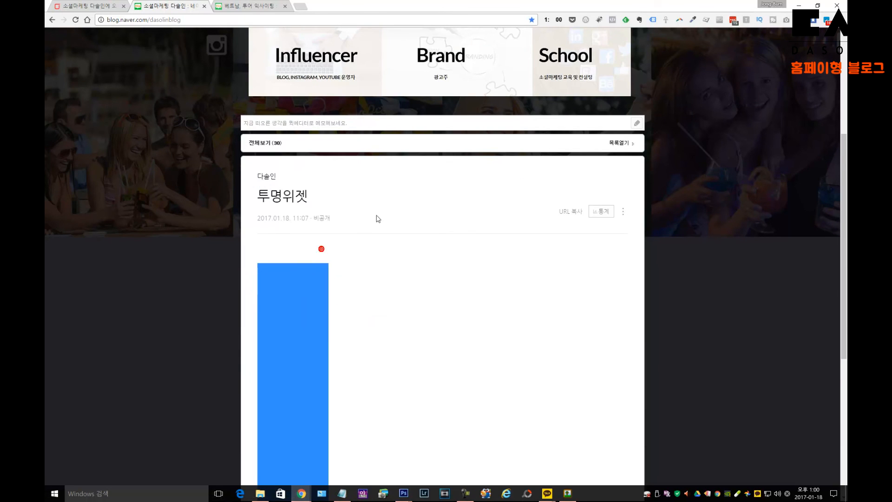
{"action": "left_click", "coordinate": [342, 493]}
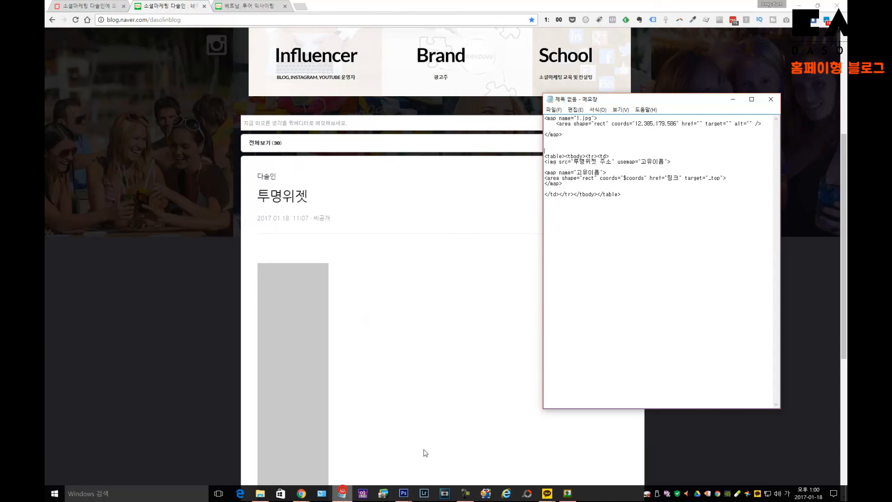
{"action": "left_click_drag", "start_coordinate": [611, 164], "coordinate": [571, 186]}
{"action": "key", "text": "ctrl+v"}
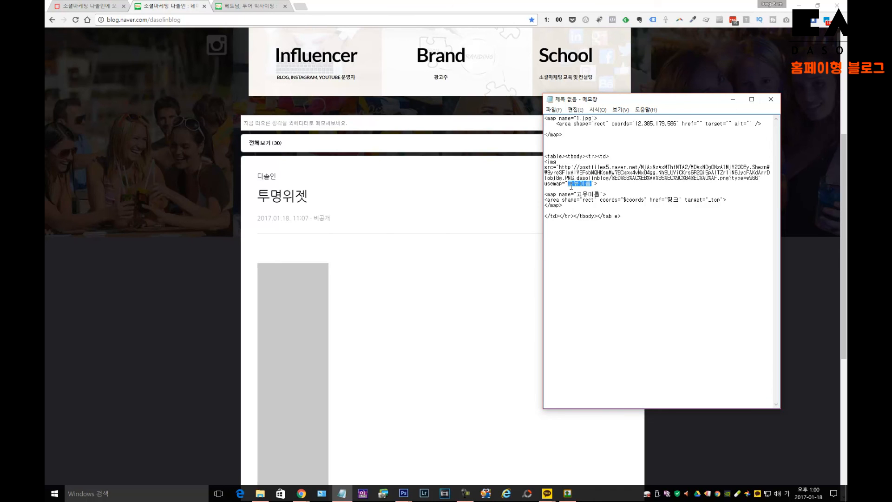
- Replace both 고유이름 placeholders, in the image's usemap and in the map name, with 1
{"action": "type", "text": "1"}
{"action": "left_click_drag", "start_coordinate": [594, 194], "coordinate": [576, 194]}
{"action": "type", "text": "1"}
- Copy the rect area tag with coords 12,385,179,586 and its closing map tag beneath the map name="1" line
{"action": "left_click_drag", "start_coordinate": [556, 124], "coordinate": [562, 135]}
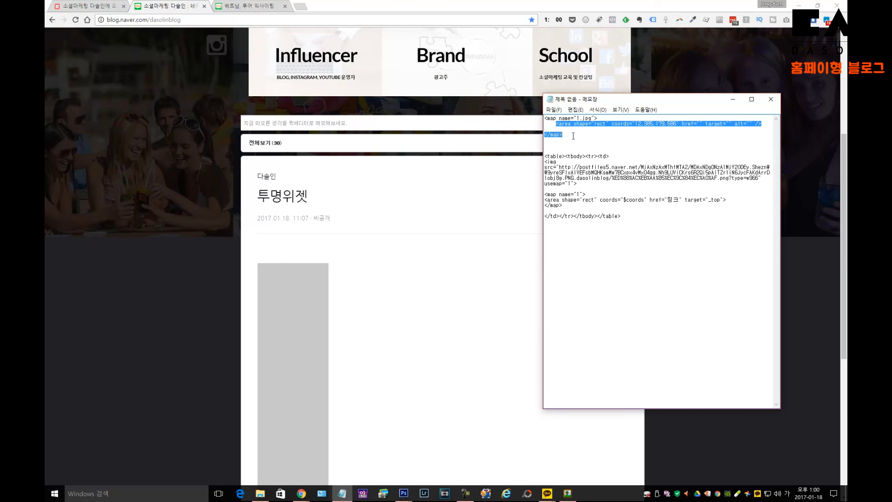
{"action": "left_click", "coordinate": [595, 195]}
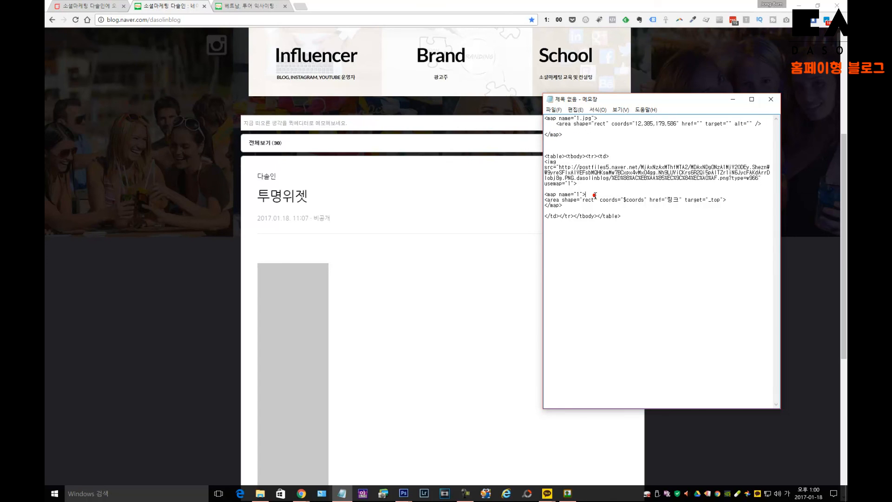
{"action": "key", "text": "Return"}
{"action": "key", "text": "Return"}
{"action": "key", "text": "ctrl+v"}
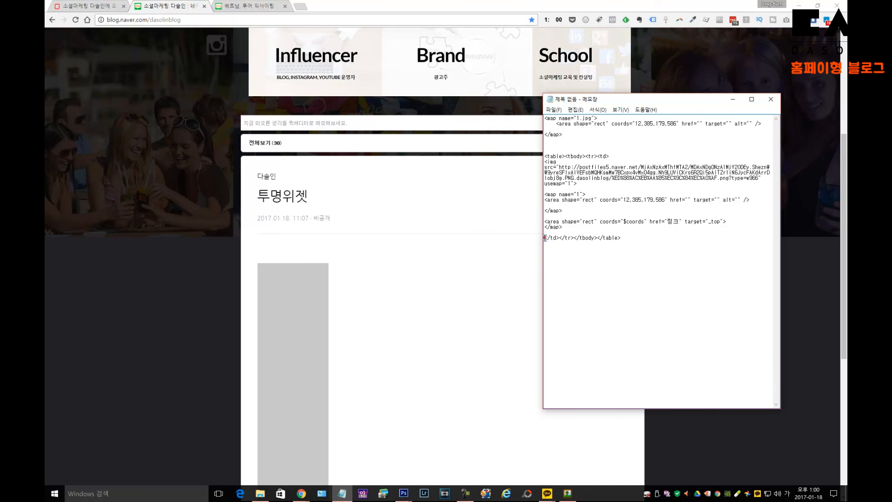
- Copy the closing </td></tr></tbody></table> tags from the template onto a new line below the first widget's closing map tag
{"action": "left_click_drag", "start_coordinate": [544, 238], "coordinate": [620, 238]}
{"action": "key", "text": "ctrl+c"}
{"action": "left_click", "coordinate": [569, 210]}
{"action": "key", "text": "Return"}
{"action": "key", "text": "ctrl+v"}
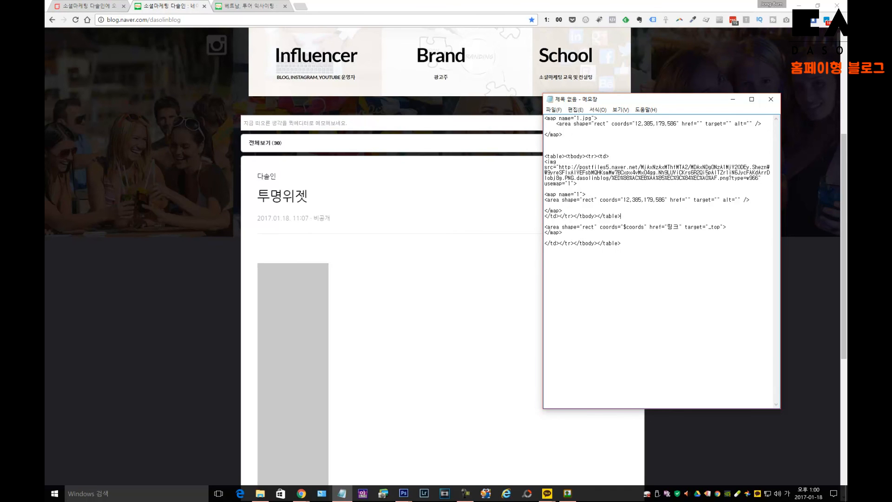
- Separate the finished widget code from the leftover template lines with several blank lines and review the completed block
{"action": "left_click", "coordinate": [563, 223]}
{"action": "left_click", "coordinate": [635, 218]}
{"action": "key", "text": "Return"}
{"action": "key", "text": "Return"}
{"action": "key", "text": "Return"}
{"action": "key", "text": "Return"}
{"action": "key", "text": "Return"}
{"action": "left_click_drag", "start_coordinate": [633, 214], "coordinate": [544, 162]}
{"action": "left_click", "coordinate": [613, 205]}
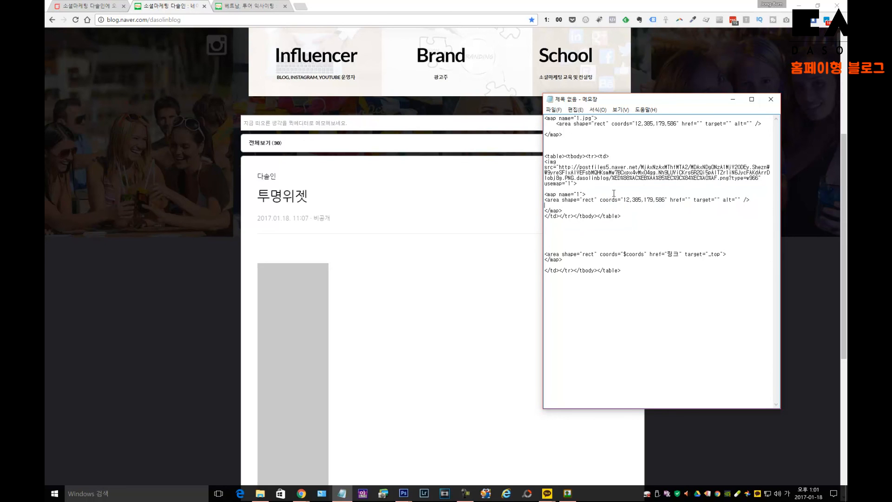
{"action": "left_click", "coordinate": [687, 199]}
{"action": "key", "text": "Hangul"}
{"action": "type", "text": "http://dasolin.net"}
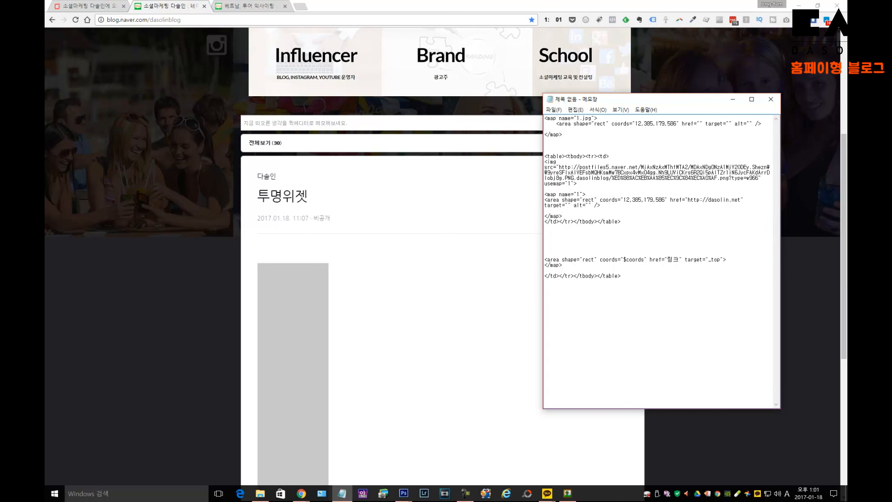
- Set the target of the first widget's rect area to _blank and copy its whole code block from <table> to </table>
{"action": "left_click", "coordinate": [568, 206]}
{"action": "type", "text": "_blank"}
{"action": "left_click_drag", "start_coordinate": [630, 226], "coordinate": [539, 158]}
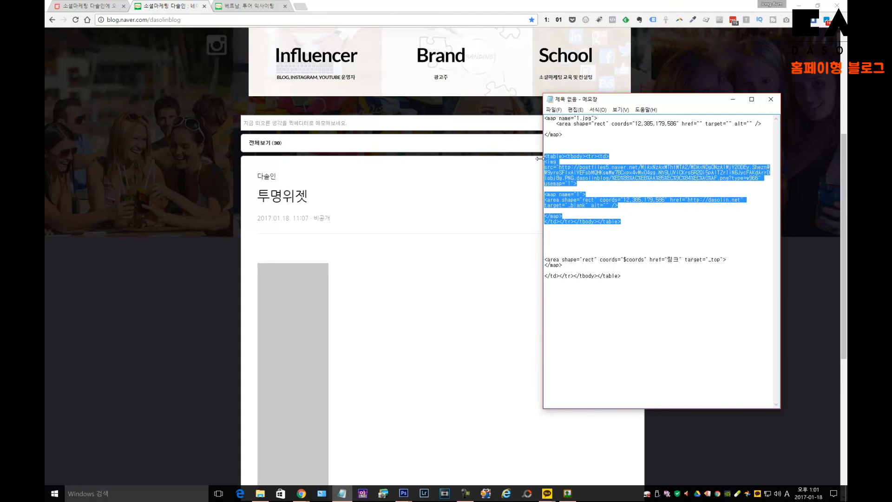
{"action": "left_click", "coordinate": [574, 215]}
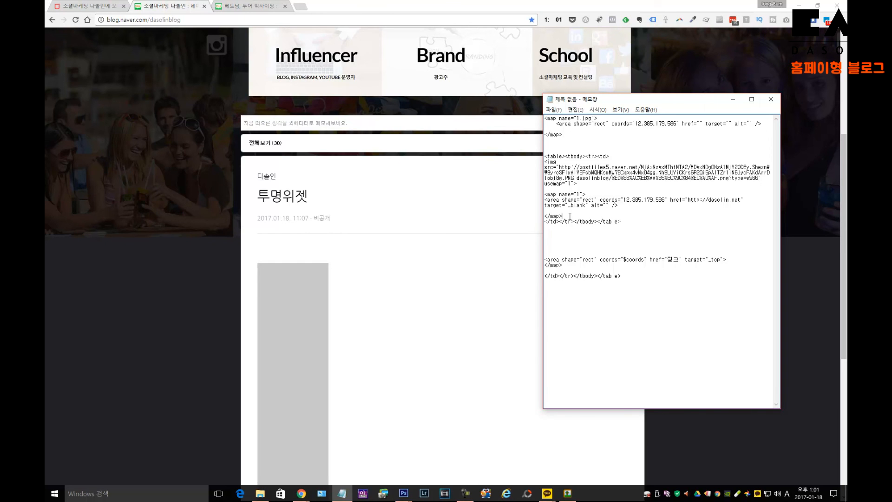
{"action": "left_click_drag", "start_coordinate": [649, 223], "coordinate": [544, 156]}
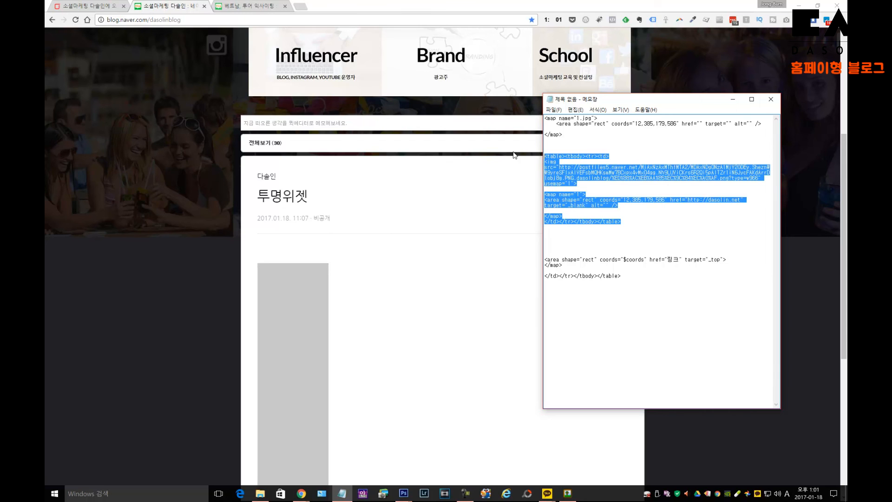
- Switch to the blog, open its layout and widget settings, and find the custom transparent widgets in the widget list
{"action": "left_click", "coordinate": [169, 174]}
{"action": "scroll", "coordinate": [168, 174], "scroll_direction": "down", "scroll_amount": 15}
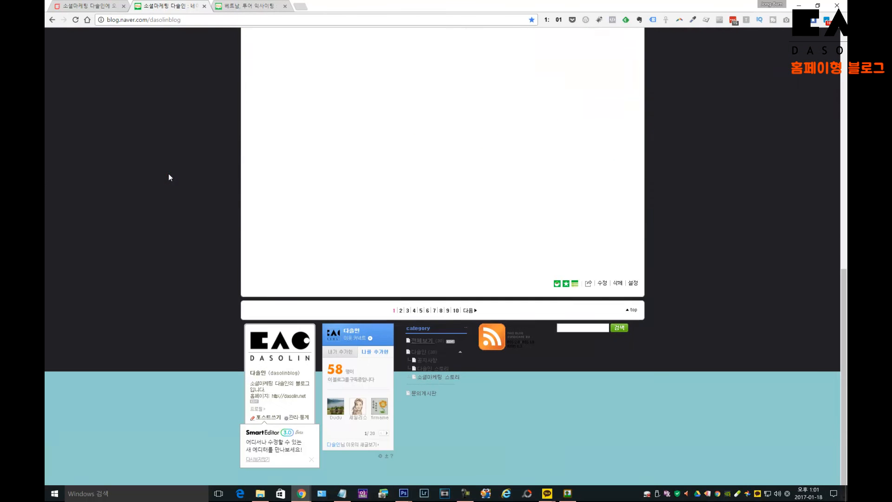
{"action": "left_click", "coordinate": [297, 417]}
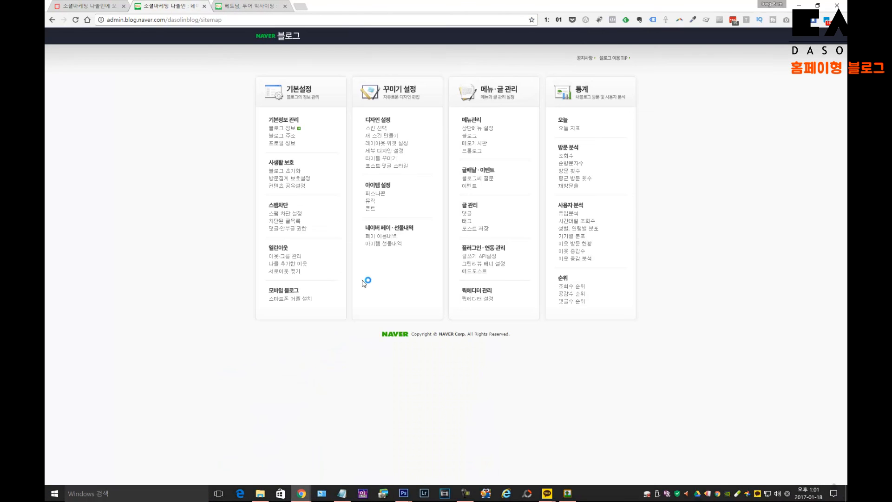
{"action": "left_click", "coordinate": [393, 143]}
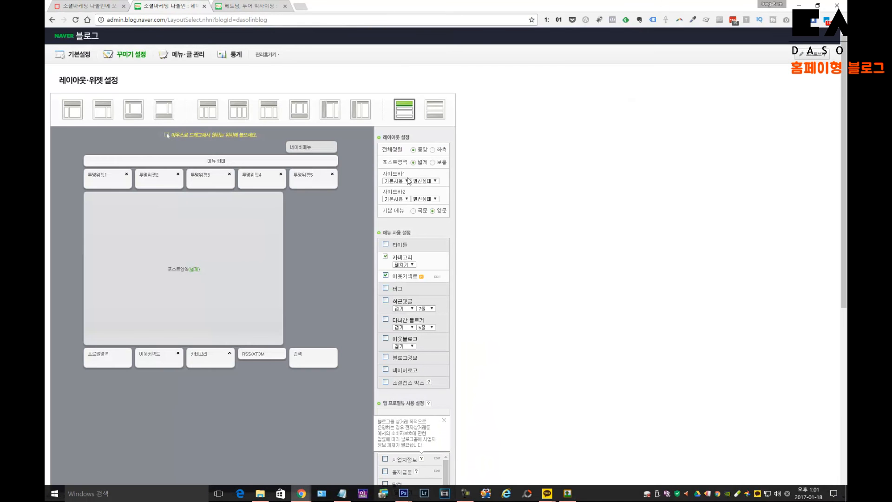
{"action": "scroll", "coordinate": [568, 254], "scroll_direction": "down", "scroll_amount": 3}
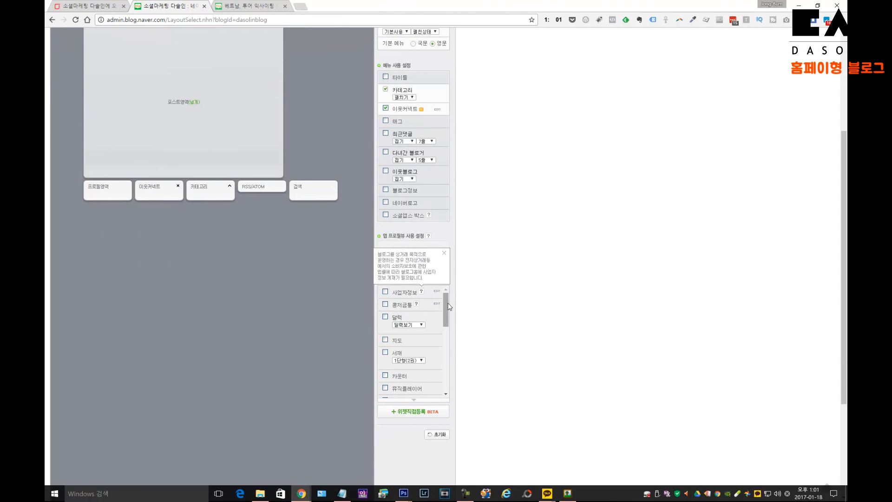
{"action": "scroll", "coordinate": [449, 305], "scroll_direction": "down", "scroll_amount": 5}
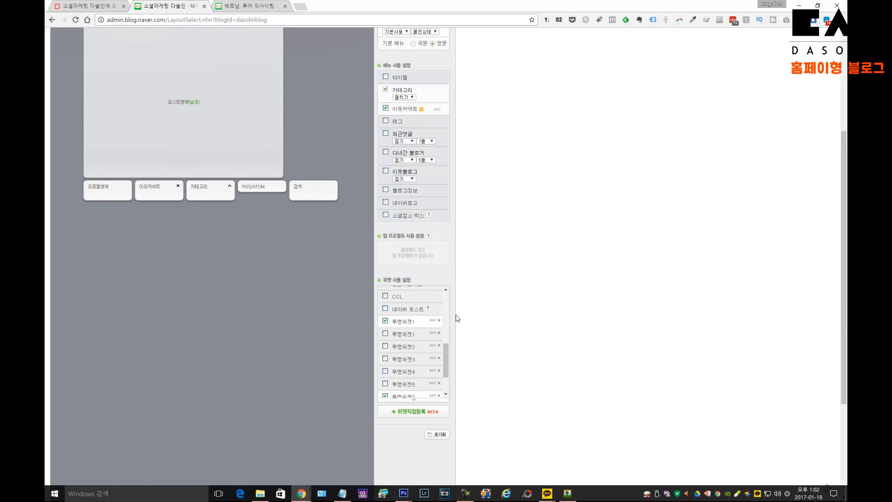
- Open the enabled 투명위젯1 widget for editing and replace its existing code with the copied image-map block
{"action": "left_click", "coordinate": [432, 320]}
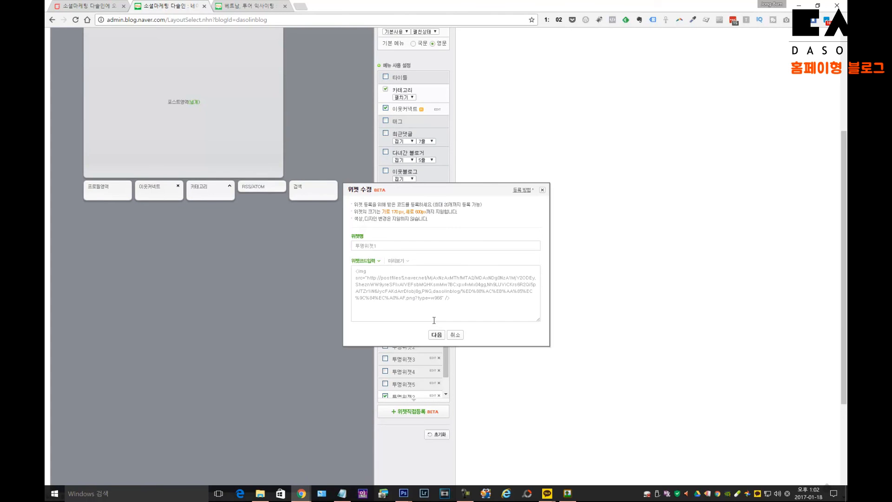
{"action": "left_click", "coordinate": [449, 310]}
{"action": "key", "text": "ctrl+a"}
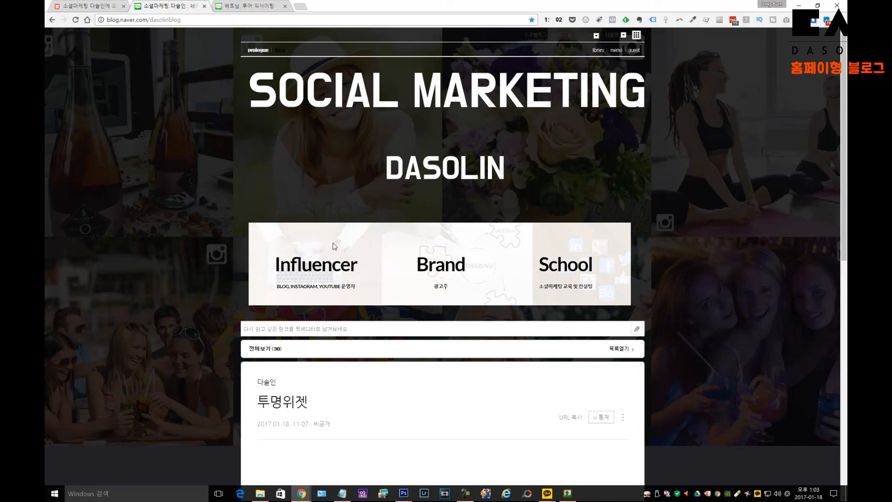
- Test the Influencer banner link on the blog homepage and return to the blog
{"action": "left_click", "coordinate": [293, 269]}
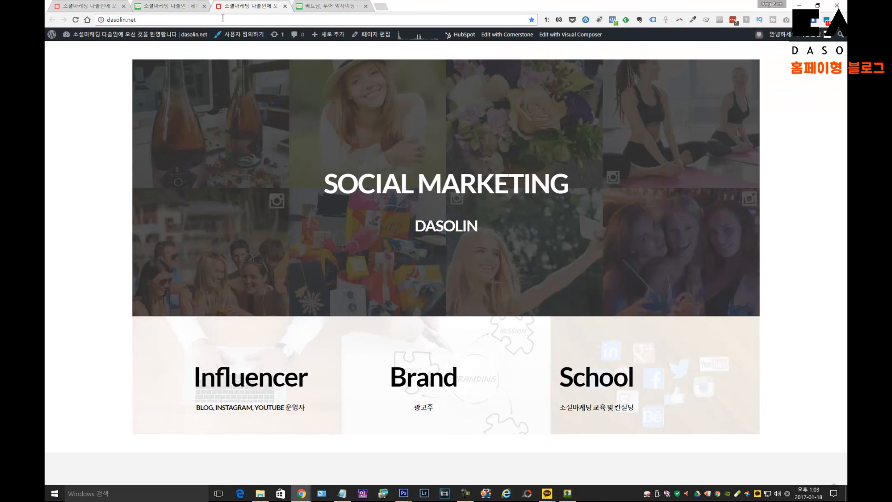
{"action": "left_click", "coordinate": [172, 5]}
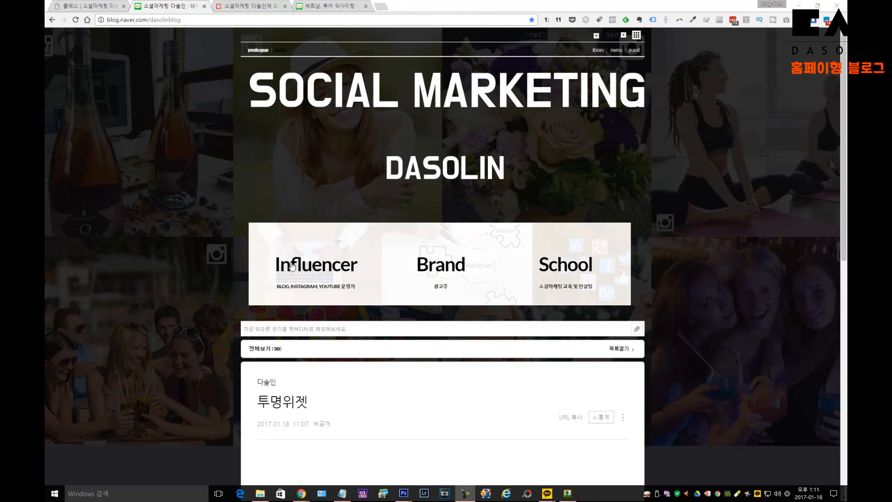
{"action": "left_click", "coordinate": [305, 268]}
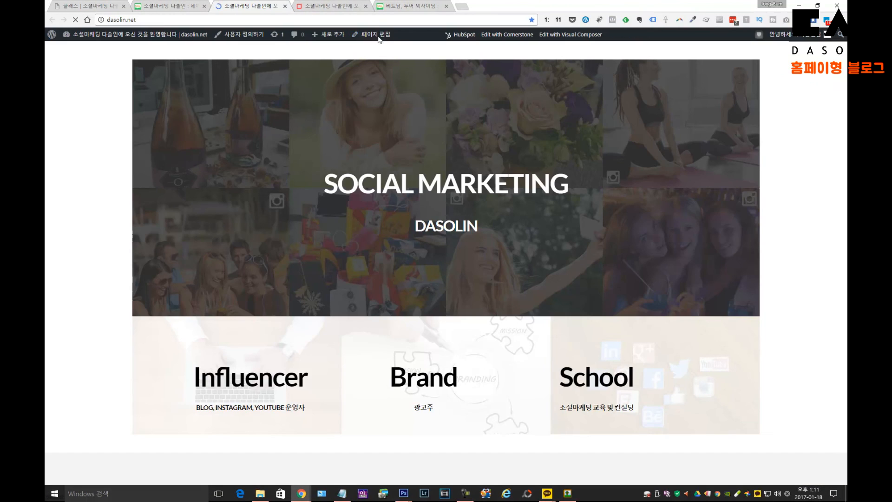
{"action": "left_click", "coordinate": [366, 6]}
{"action": "left_click", "coordinate": [181, 5]}
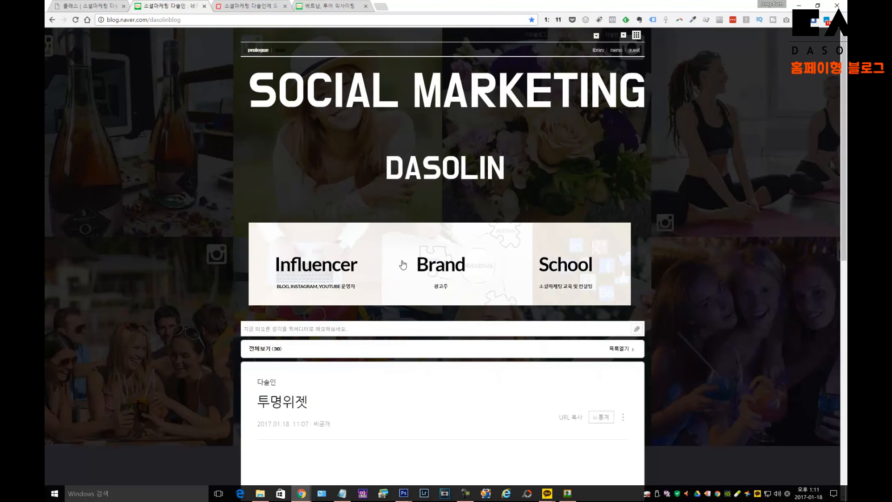
- Test the Brand and School banner links, return to the blog after each, and look over the homepage
{"action": "left_click", "coordinate": [437, 263]}
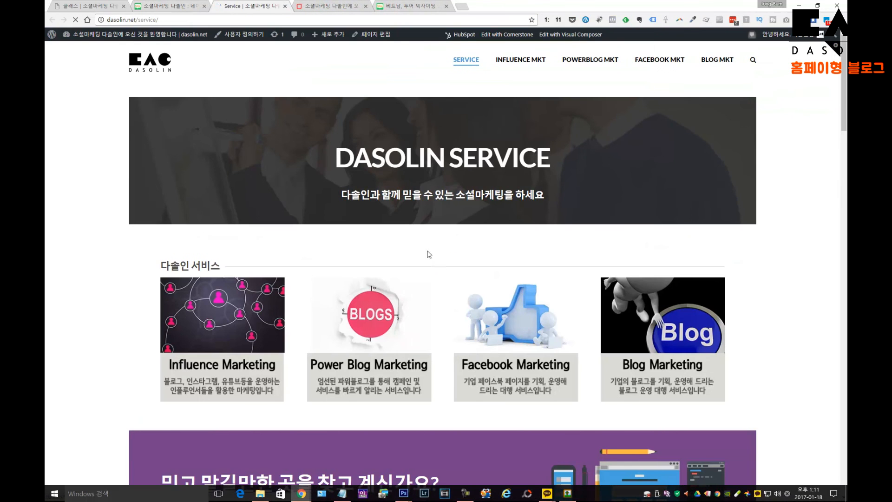
{"action": "key", "text": "ctrl+shift+Tab"}
{"action": "left_click", "coordinate": [542, 264]}
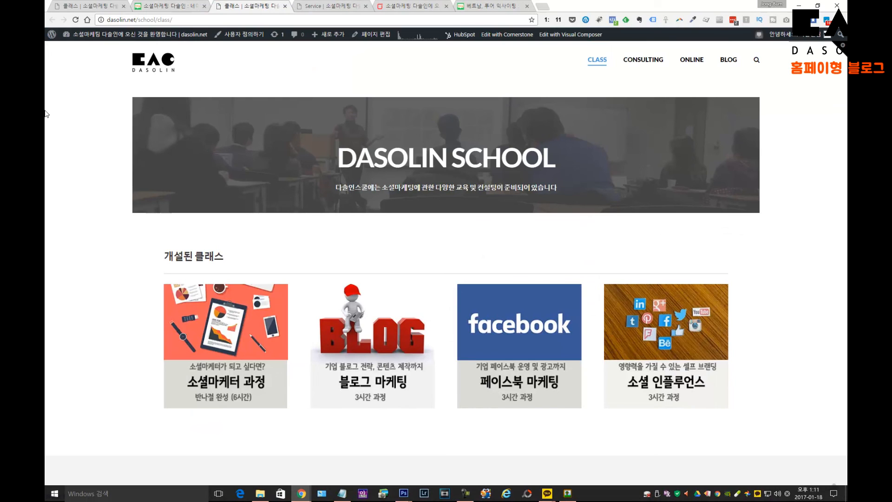
{"action": "key", "text": "ctrl+shift+Tab"}
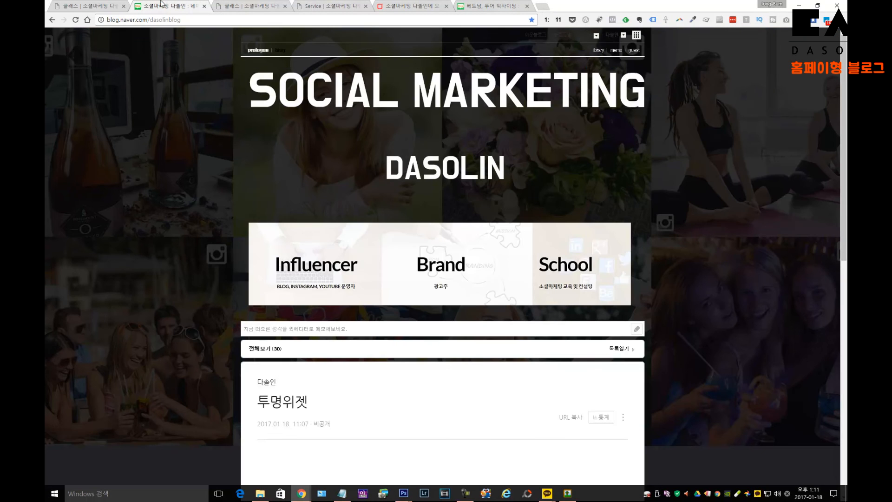
{"action": "scroll", "coordinate": [190, 249], "scroll_direction": "down", "scroll_amount": 4}
{"action": "scroll", "coordinate": [191, 249], "scroll_direction": "up", "scroll_amount": 4}
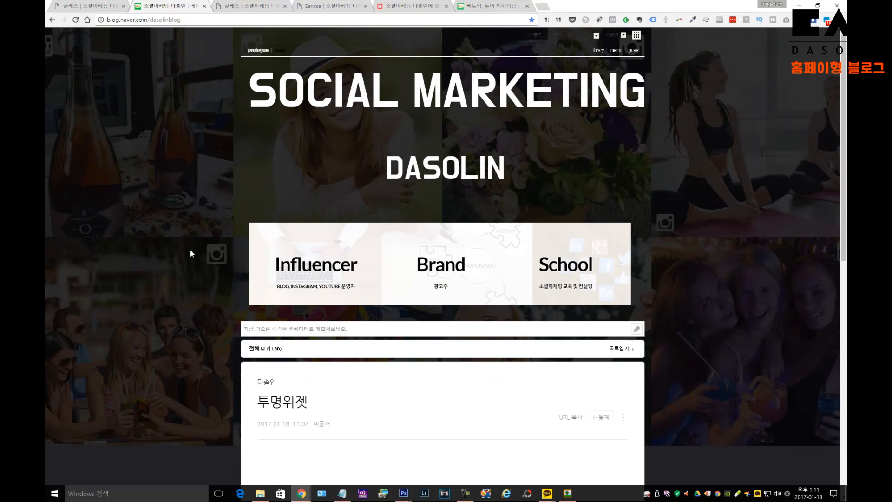